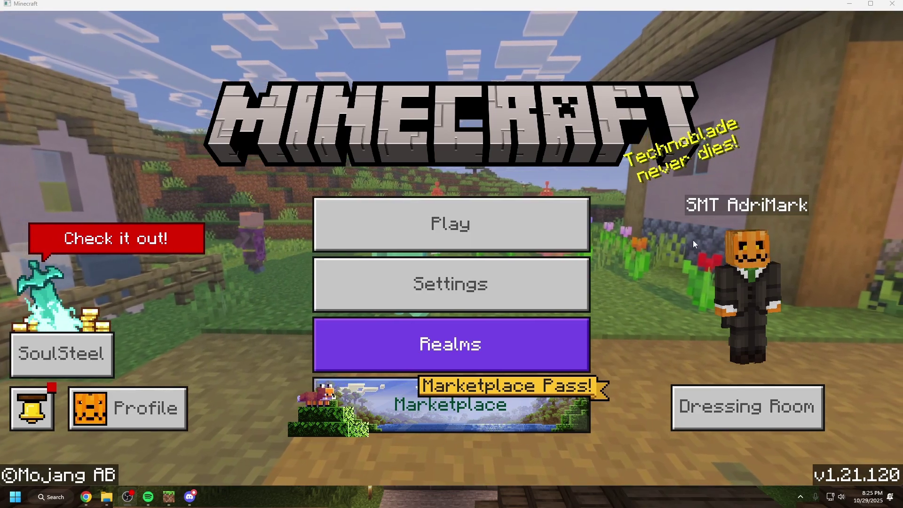
Check the saved worlds, Realms and servers lists in Minecraft before leaving.
{"action": "left_click", "coordinate": [570, 235]}
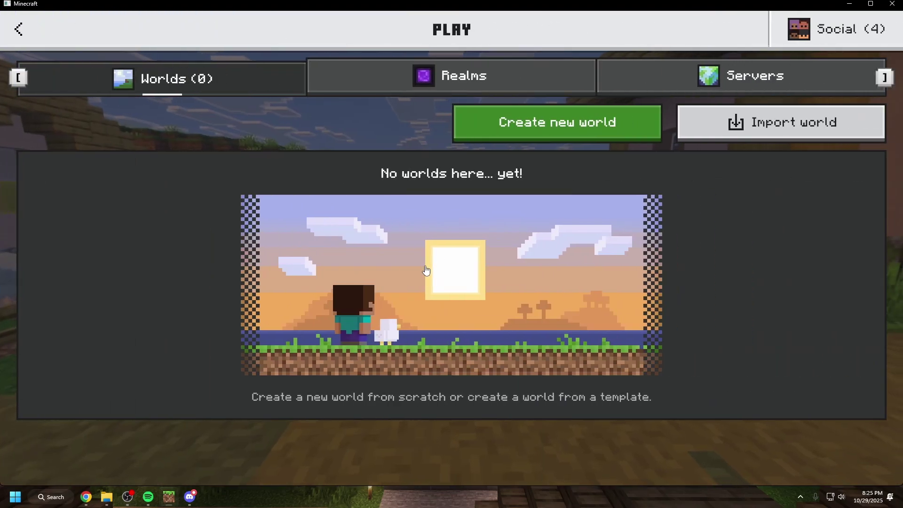
{"action": "left_click", "coordinate": [582, 76]}
{"action": "left_click", "coordinate": [627, 81]}
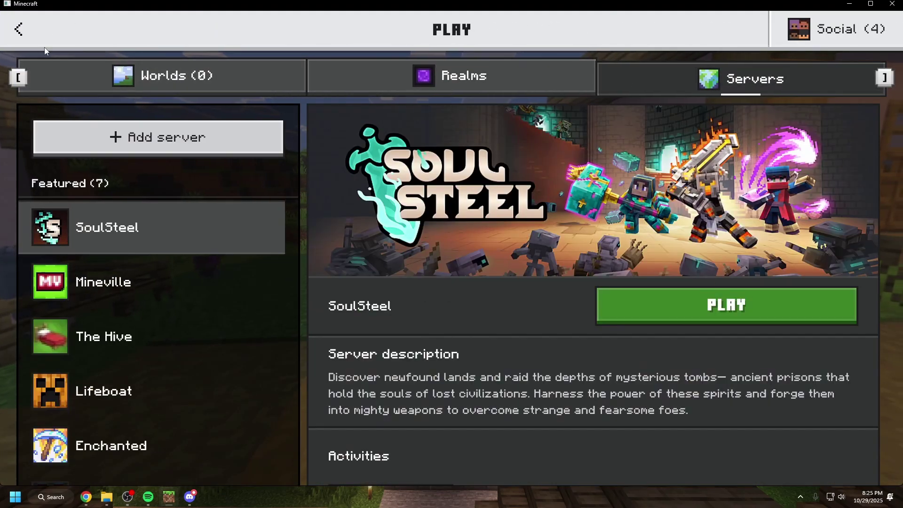
{"action": "left_click", "coordinate": [19, 29]}
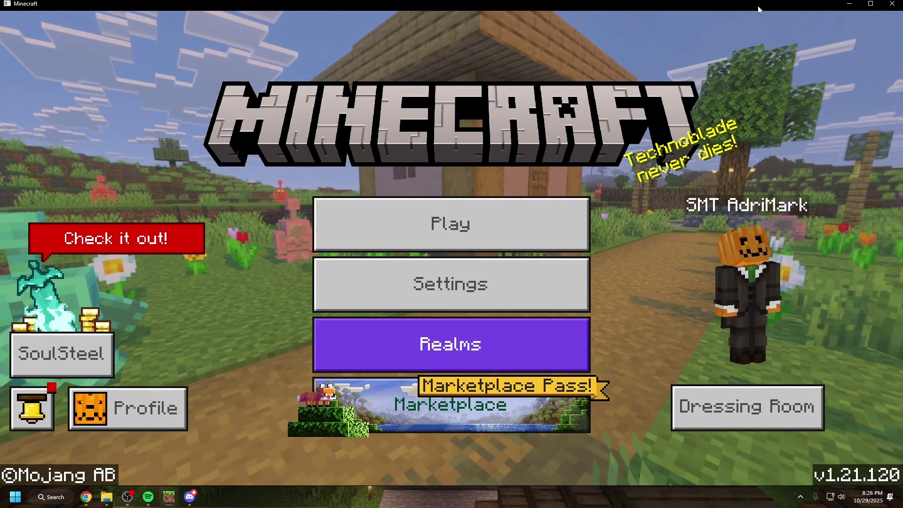
Close Minecraft and enter the old LocalState\games\com.mojang path in the Run dialog.
{"action": "key", "text": "alt+F4"}
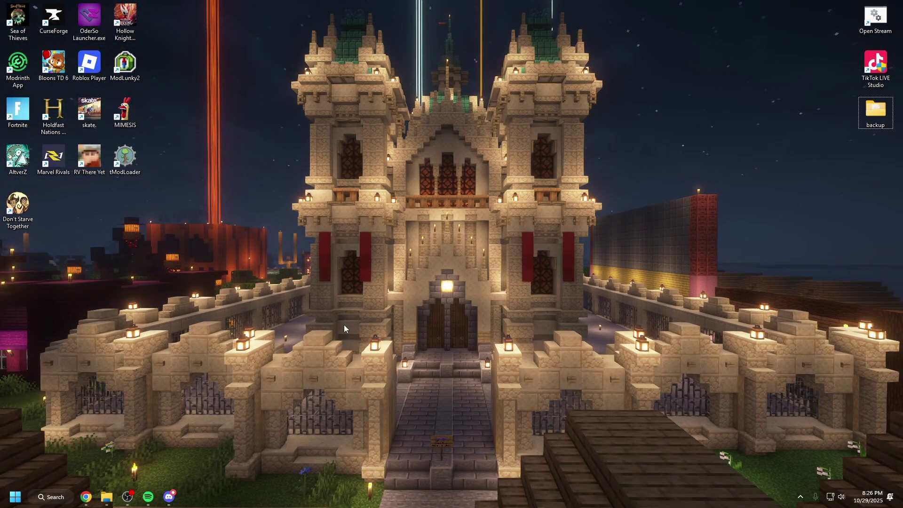
{"action": "key", "text": "super+r"}
{"action": "left_click_drag", "start_coordinate": [81, 394], "coordinate": [414, 209]}
{"action": "key", "text": "BackSpace"}
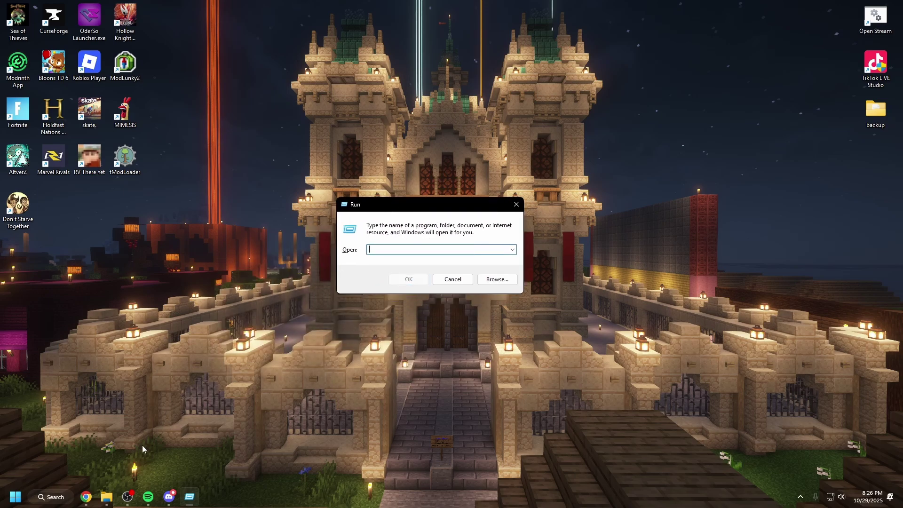
{"action": "left_click", "coordinate": [167, 497]}
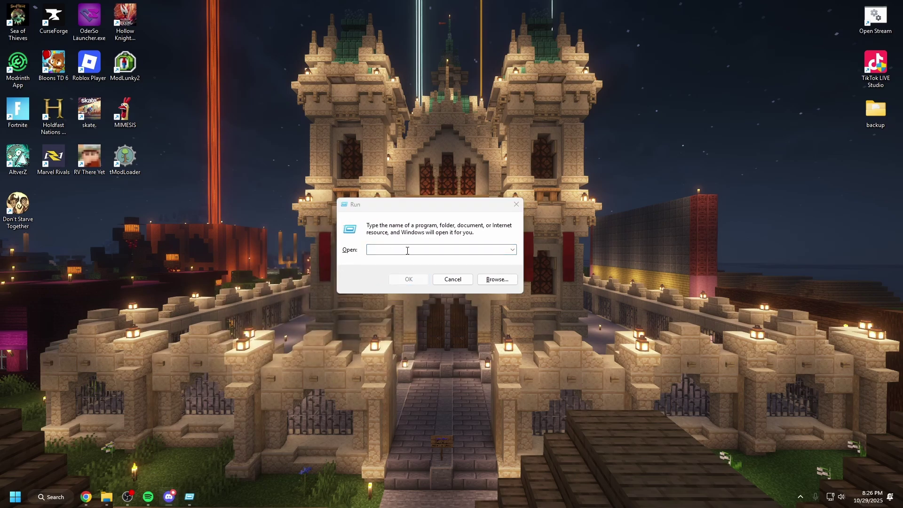
{"action": "left_click", "coordinate": [459, 252]}
{"action": "type", "text": "%LOCALAPPDATA%\\Packages\\Microsoft.MinecraftUWP_8wekyb3d8bbwe\\LocalState\\games\\com.mojang"}
{"action": "left_click", "coordinate": [436, 284]}
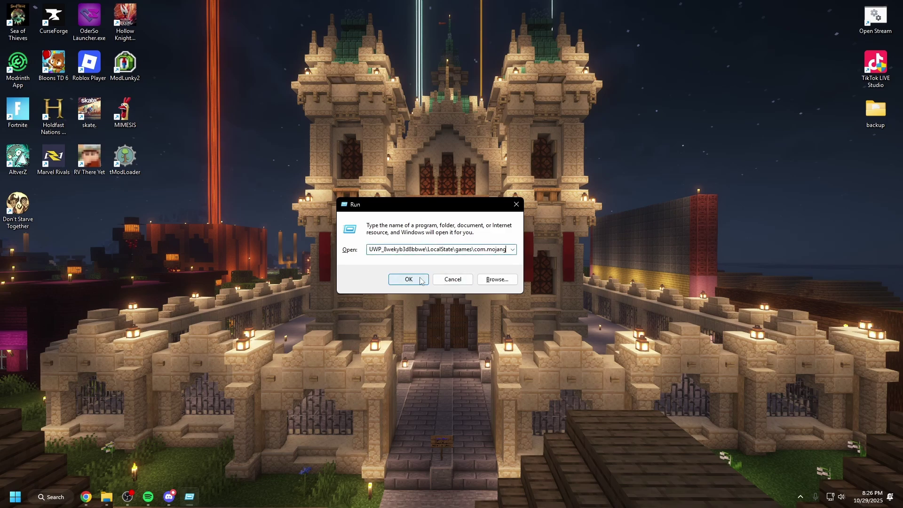
Open the old com.mojang folder and select its 13 items.
{"action": "left_click", "coordinate": [420, 281]}
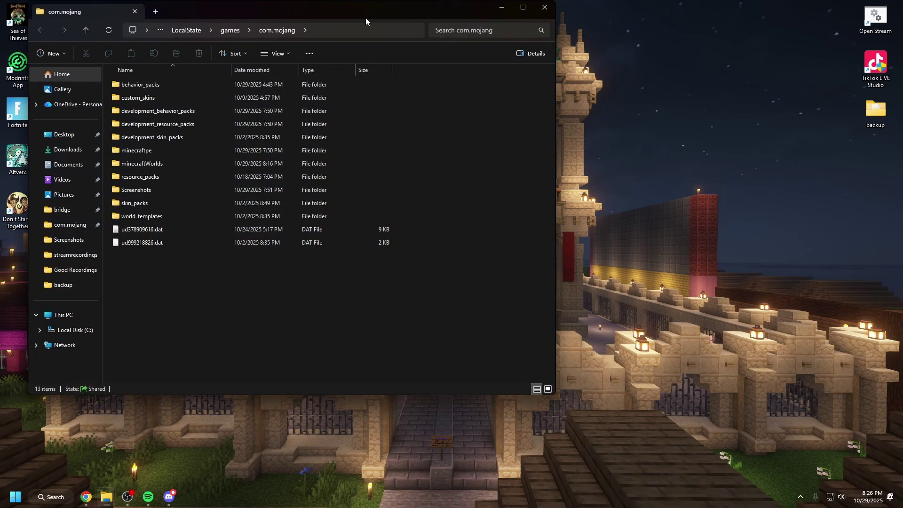
{"action": "left_click_drag", "start_coordinate": [365, 13], "coordinate": [526, 62]}
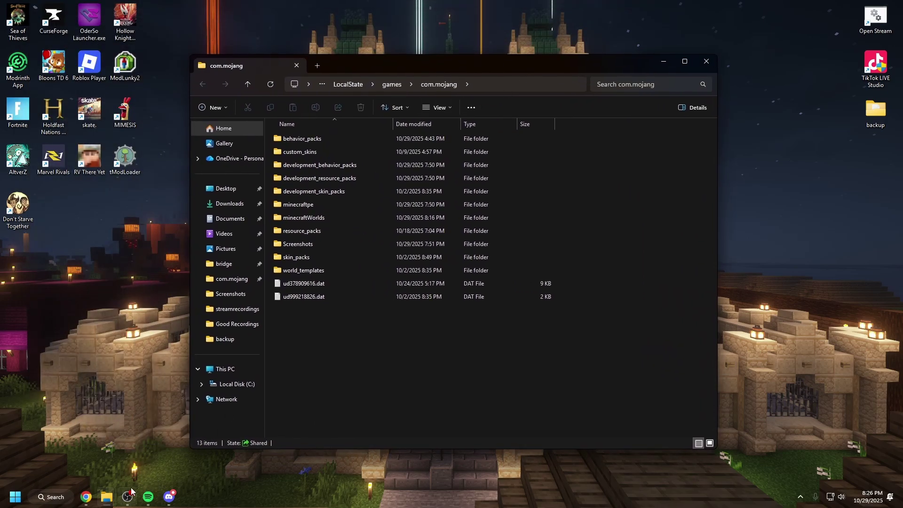
{"action": "mouse_move", "coordinate": [394, 65]}
{"action": "left_mouse_down"}
{"action": "mouse_move", "coordinate": [408, 55]}
{"action": "mouse_move", "coordinate": [392, 53]}
{"action": "left_mouse_up"}
{"action": "left_click_drag", "start_coordinate": [578, 314], "coordinate": [404, 124]}
{"action": "left_click_drag", "start_coordinate": [542, 344], "coordinate": [393, 124]}
{"action": "left_click", "coordinate": [448, 302]}
Create a new desktop folder named Backup2.
{"action": "right_click", "coordinate": [850, 158]}
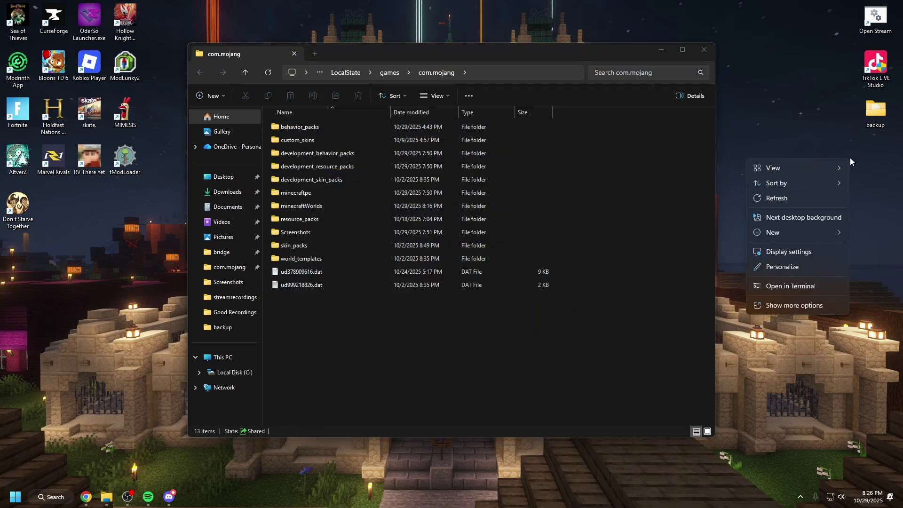
{"action": "mouse_move", "coordinate": [781, 236]}
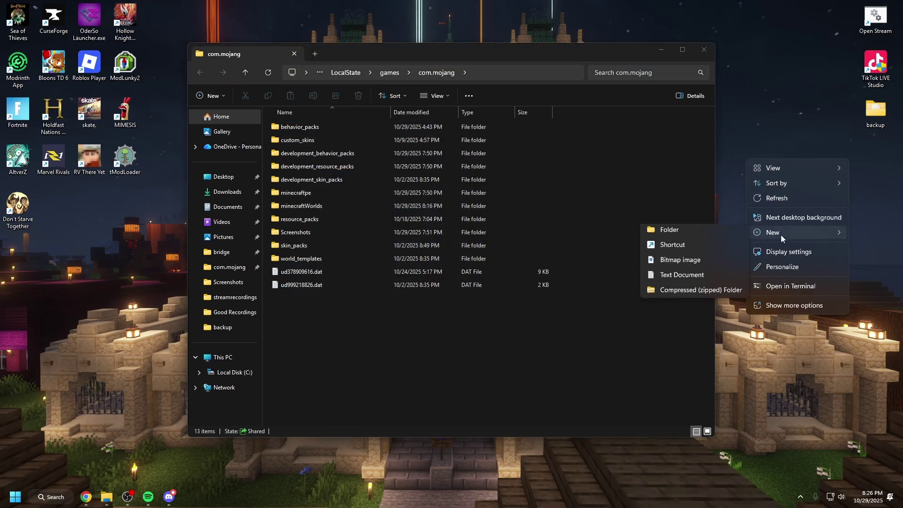
{"action": "left_click", "coordinate": [721, 232]}
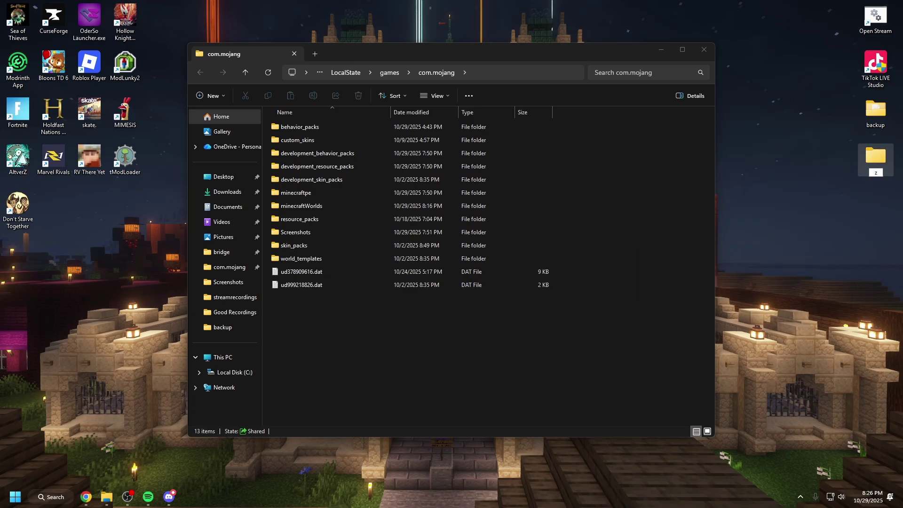
{"action": "type", "text": "z"}
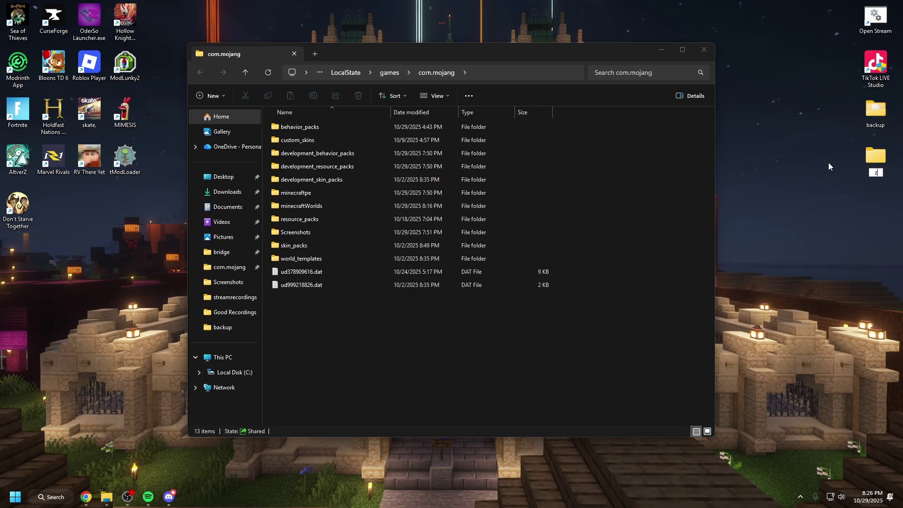
{"action": "key", "text": "BackSpace"}
{"action": "type", "text": "Backup2"}
{"action": "key", "text": "Return"}
{"action": "left_click_drag", "start_coordinate": [777, 114], "coordinate": [779, 116]}
Copy all 13 com.mojang items and open the empty Backup2 folder.
{"action": "left_click_drag", "start_coordinate": [617, 323], "coordinate": [301, 112]}
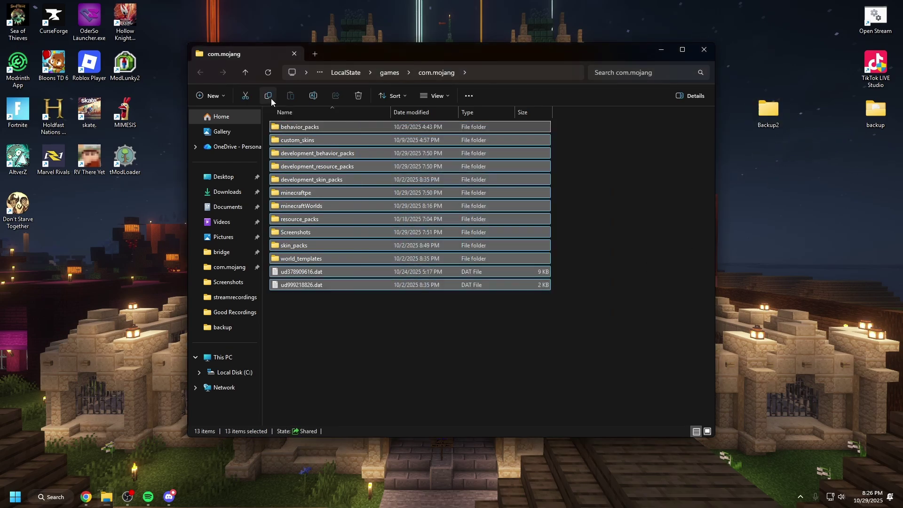
{"action": "left_click", "coordinate": [268, 96]}
{"action": "double_click", "coordinate": [769, 112]}
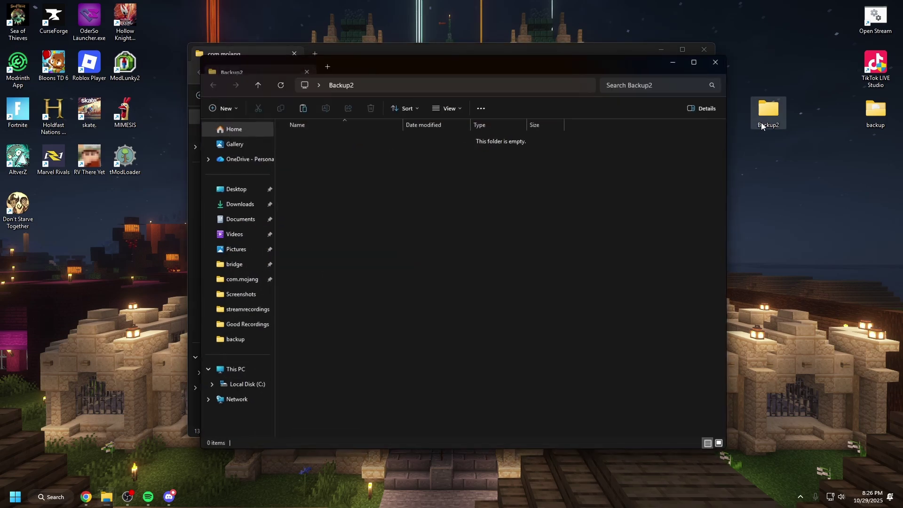
{"action": "right_click", "coordinate": [434, 183]}
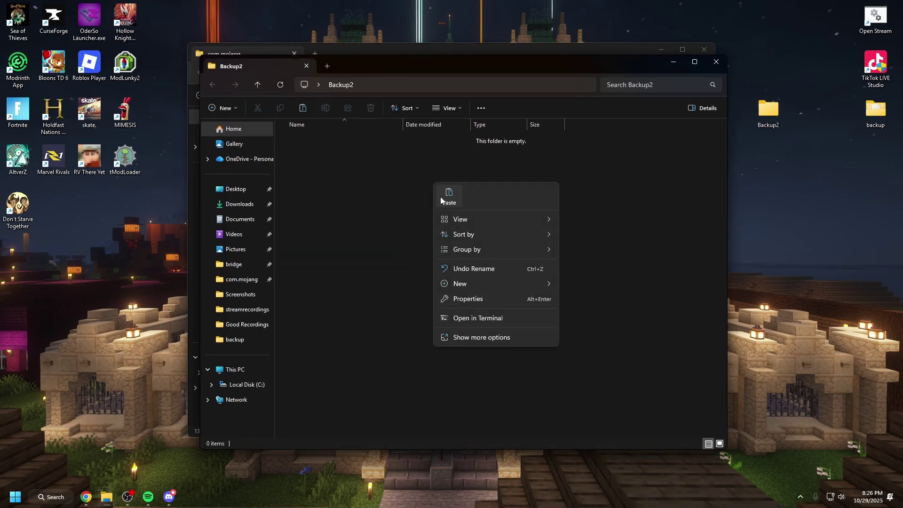
{"action": "left_click", "coordinate": [439, 196]}
{"action": "left_click", "coordinate": [715, 63]}
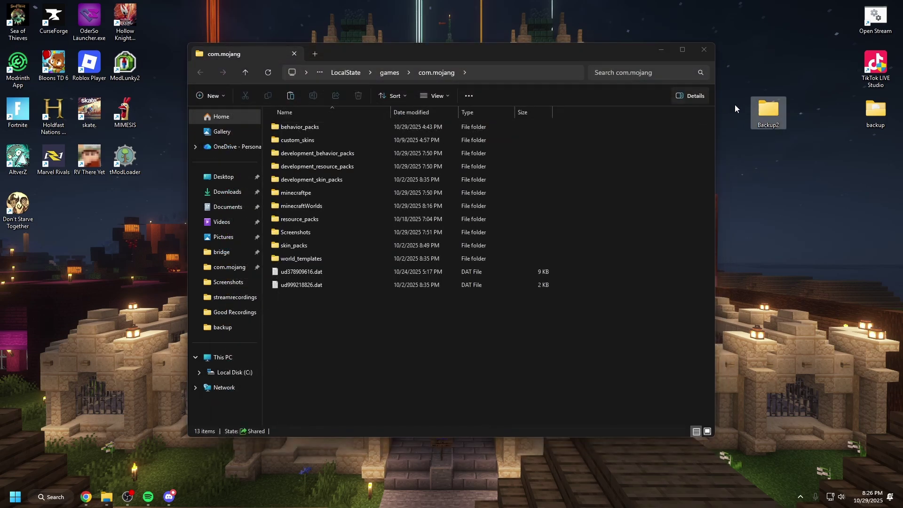
Move Backup2 into the desktop backup folder and open backup.
{"action": "right_click", "coordinate": [756, 121]}
{"action": "left_click", "coordinate": [755, 123]}
{"action": "left_click_drag", "start_coordinate": [755, 123], "coordinate": [866, 122]}
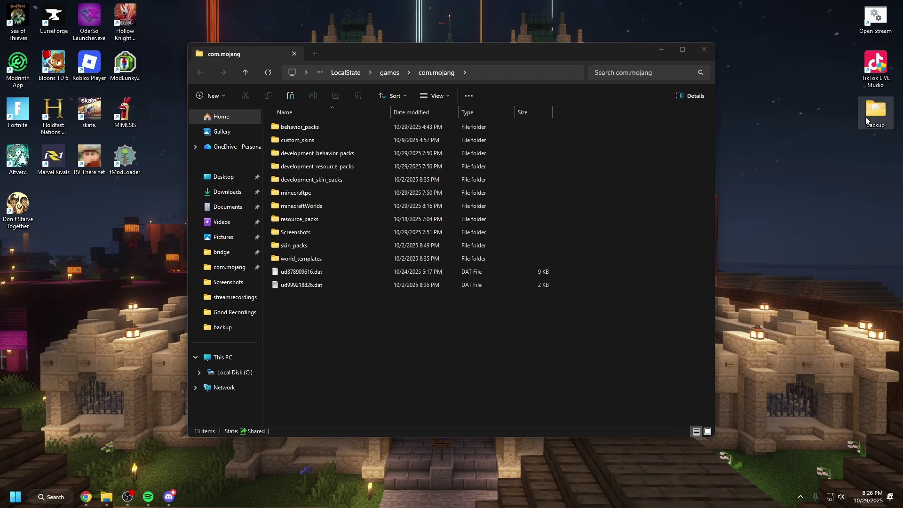
{"action": "double_click", "coordinate": [865, 117]}
{"action": "left_click_drag", "start_coordinate": [459, 47], "coordinate": [534, 60]}
Run %APPDATA%\Minecraft Bedrock\users\ from the Run history list.
{"action": "key", "text": "super+r"}
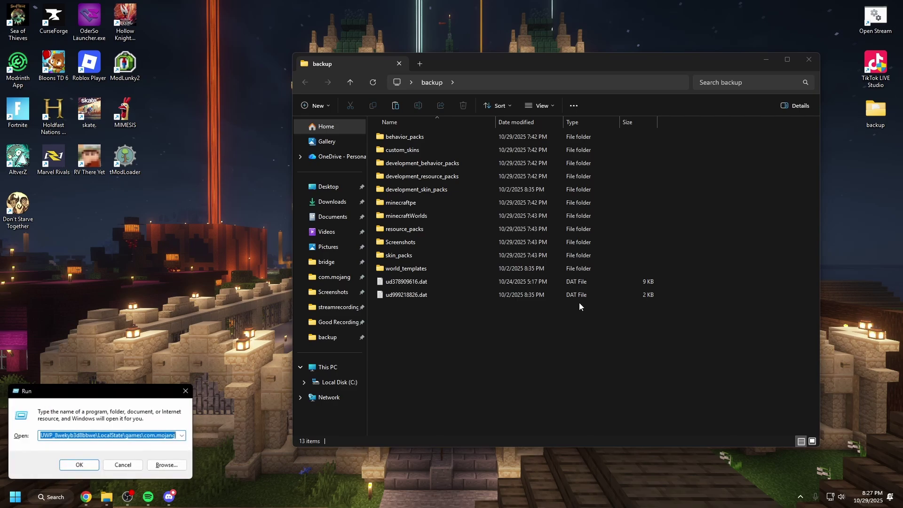
{"action": "left_click_drag", "start_coordinate": [129, 388], "coordinate": [570, 207]}
{"action": "key", "text": "BackSpace"}
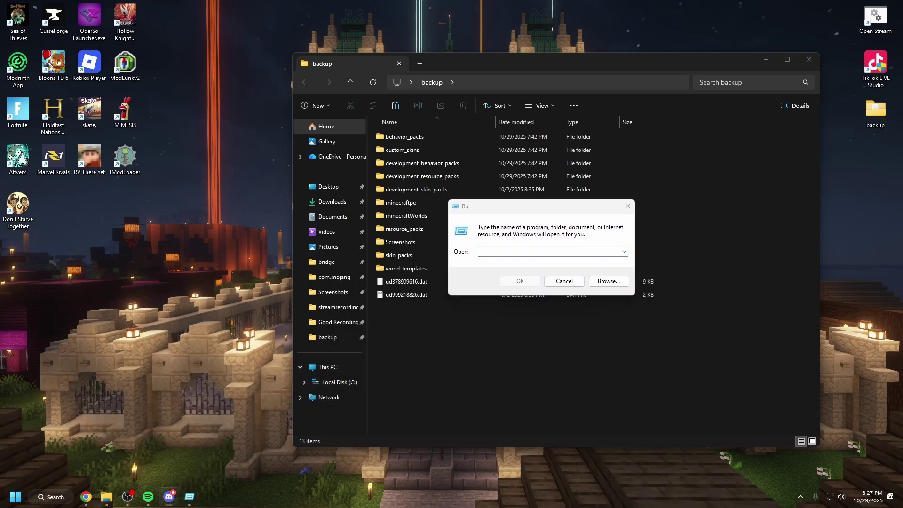
{"action": "left_click", "coordinate": [532, 251]}
{"action": "left_click", "coordinate": [526, 260]}
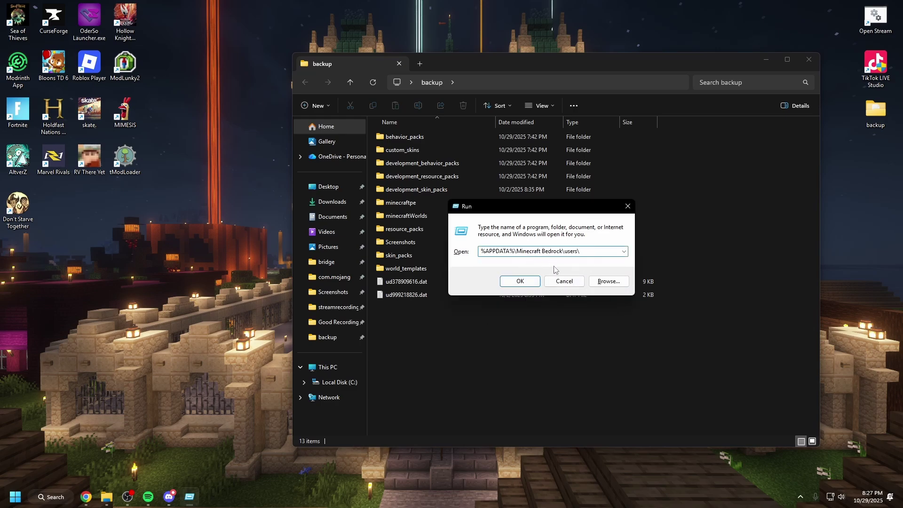
{"action": "left_click", "coordinate": [518, 284]}
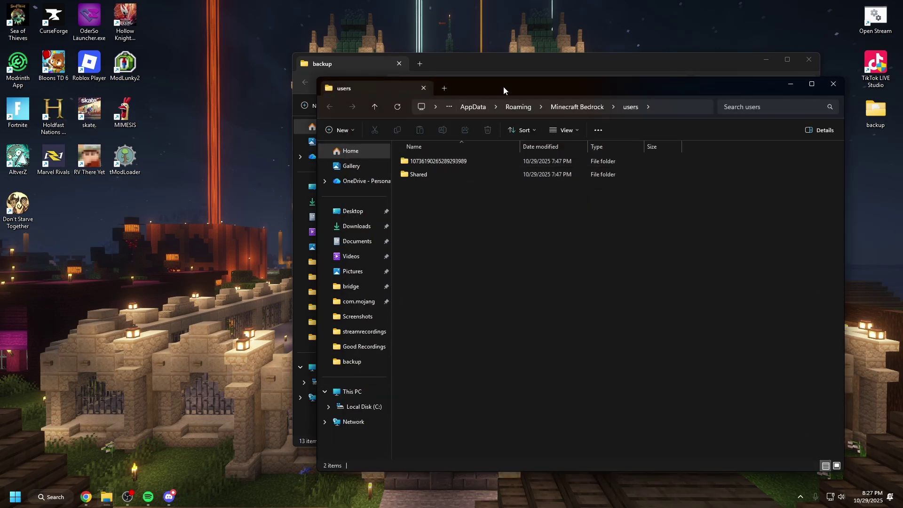
Arrange the users window and select its Shared folder.
{"action": "left_click_drag", "start_coordinate": [504, 88], "coordinate": [409, 66]}
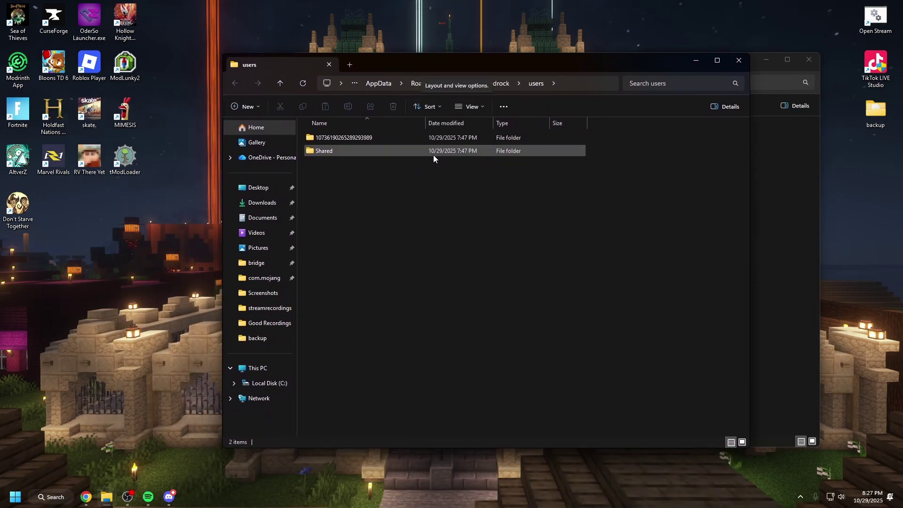
{"action": "left_click_drag", "start_coordinate": [473, 181], "coordinate": [600, 156]}
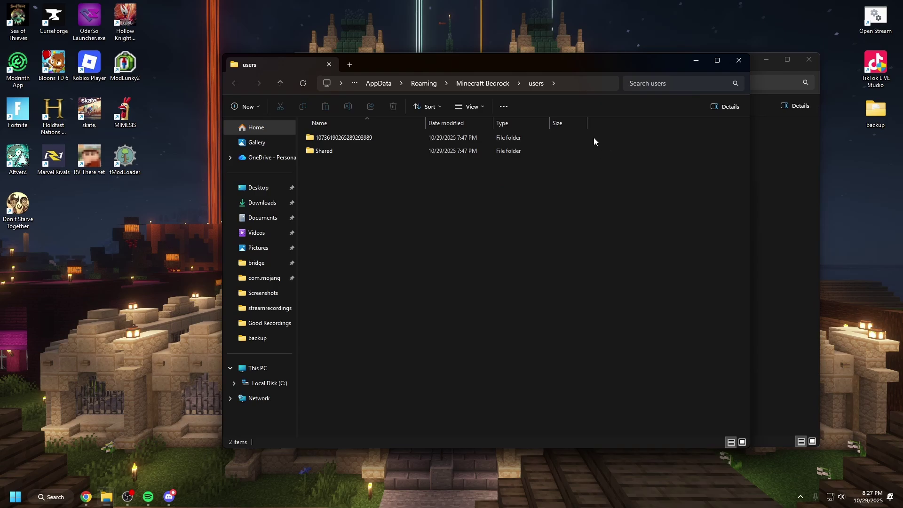
{"action": "left_click_drag", "start_coordinate": [630, 150], "coordinate": [518, 156]}
{"action": "left_click_drag", "start_coordinate": [599, 137], "coordinate": [421, 138]}
{"action": "left_click_drag", "start_coordinate": [645, 138], "coordinate": [363, 137]}
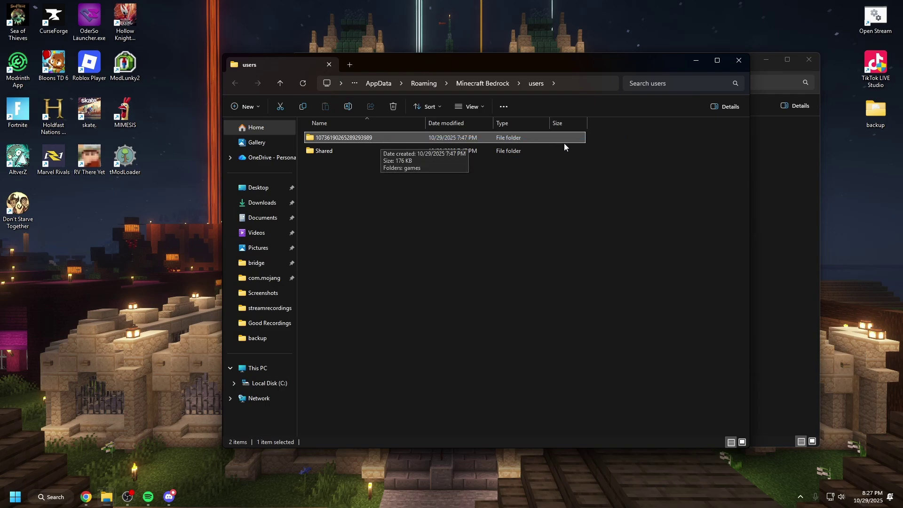
{"action": "left_click_drag", "start_coordinate": [570, 143], "coordinate": [390, 140]}
{"action": "left_click", "coordinate": [568, 179]}
{"action": "left_click_drag", "start_coordinate": [604, 183], "coordinate": [474, 151]}
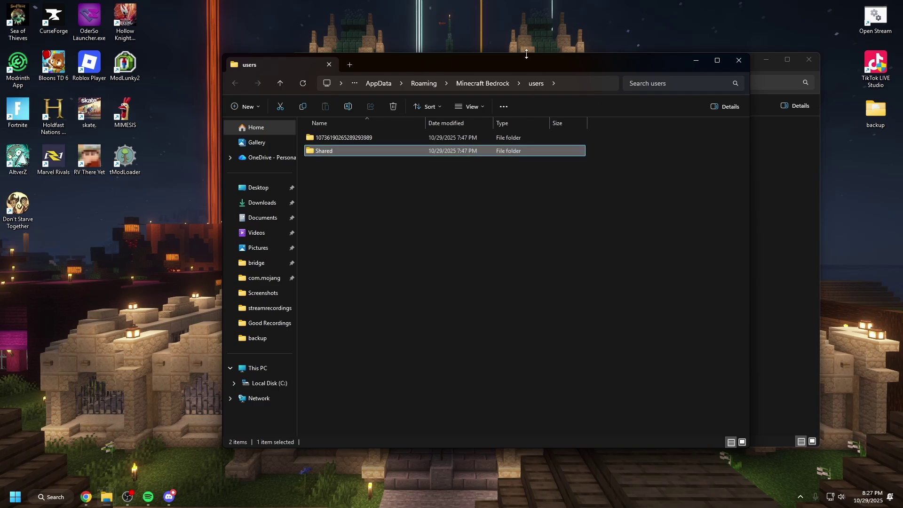
{"action": "mouse_move", "coordinate": [470, 64]}
{"action": "left_mouse_down"}
{"action": "mouse_move", "coordinate": [489, 185]}
{"action": "mouse_move", "coordinate": [472, 73]}
{"action": "left_mouse_up"}
Open Shared\games\com.mojang and snap it to the right half beside backup.
{"action": "double_click", "coordinate": [364, 160]}
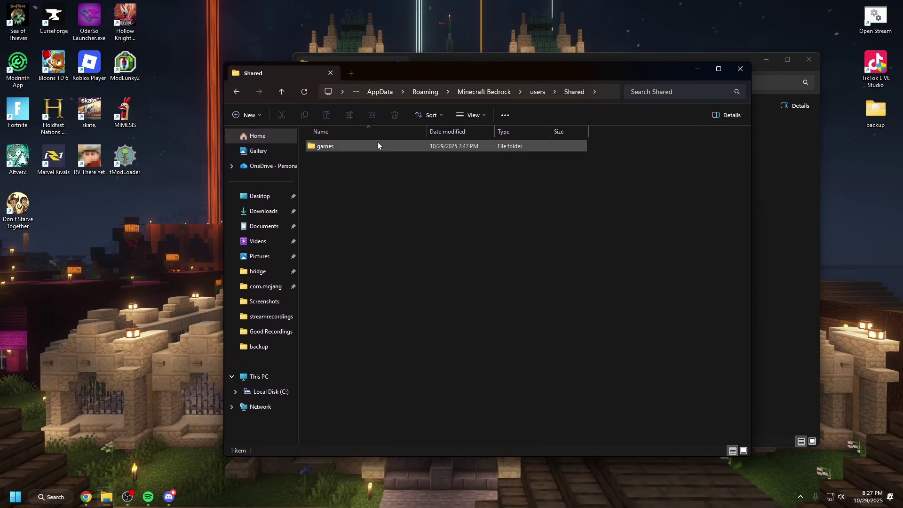
{"action": "double_click", "coordinate": [377, 146]}
{"action": "double_click", "coordinate": [368, 152]}
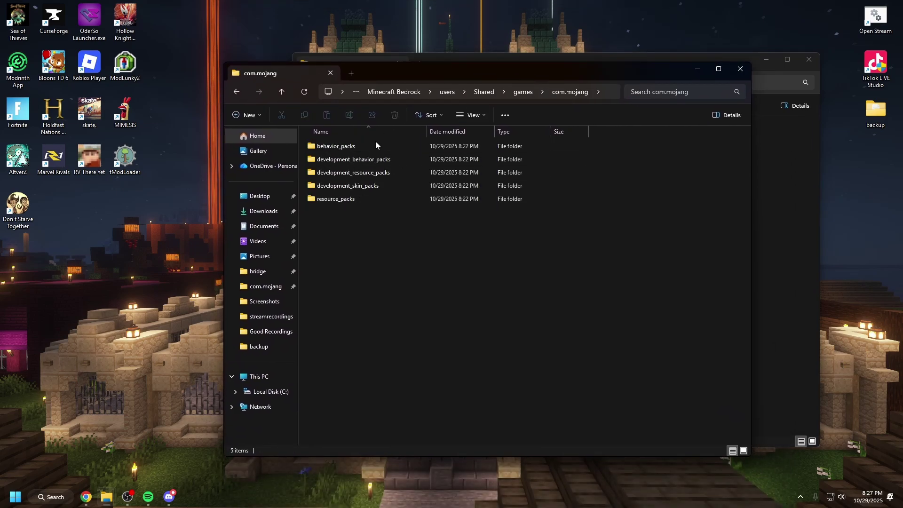
{"action": "left_click_drag", "start_coordinate": [413, 74], "coordinate": [371, 97]}
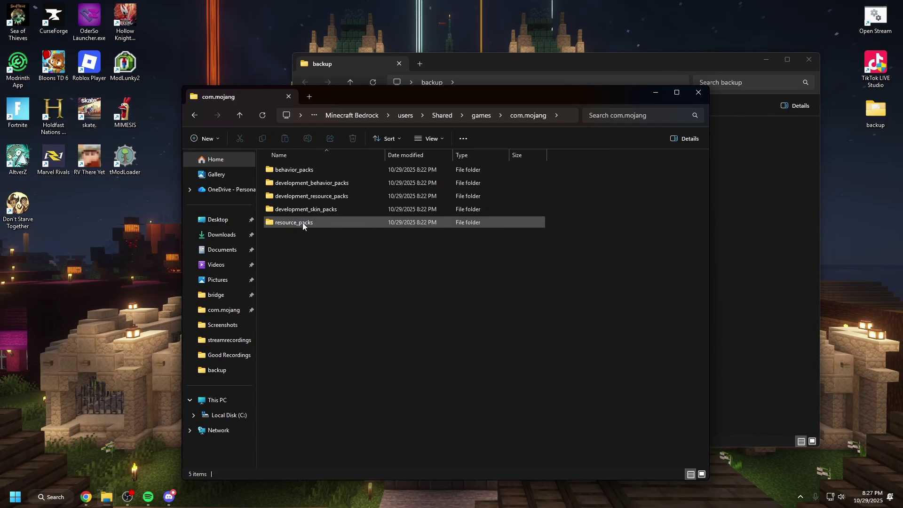
{"action": "left_click_drag", "start_coordinate": [351, 104], "coordinate": [902, 207]}
Copy behavior_packs from backup into the Shared com.mojang folder.
{"action": "left_click", "coordinate": [384, 273]}
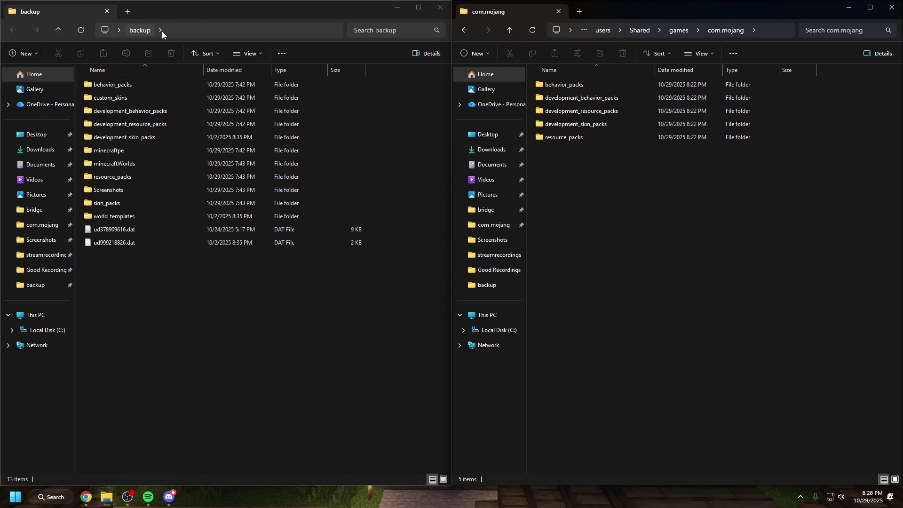
{"action": "left_click", "coordinate": [135, 86]}
{"action": "left_click", "coordinate": [82, 58]}
{"action": "right_click", "coordinate": [607, 196]}
{"action": "left_click", "coordinate": [566, 232]}
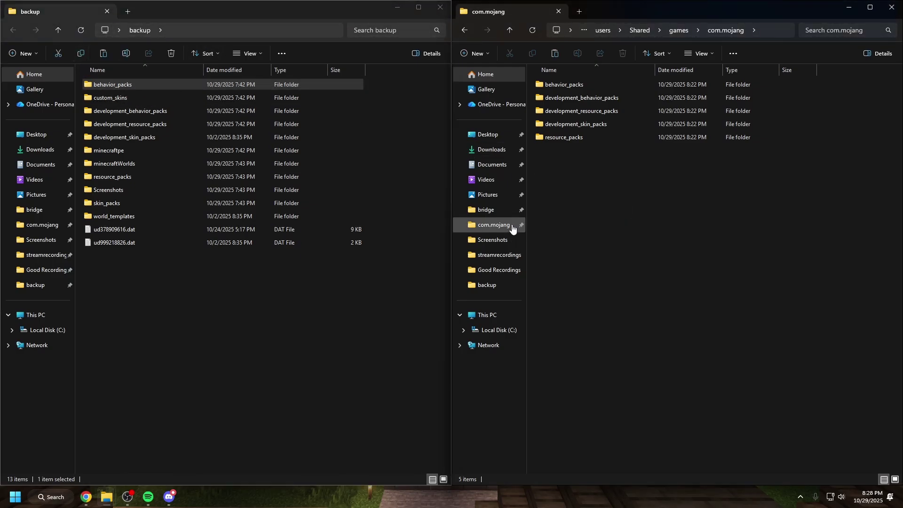
{"action": "key", "text": "ctrl+v"}
{"action": "left_click_drag", "start_coordinate": [444, 124], "coordinate": [623, 166]}
Copy custom_skins and development_behavior_packs into the Shared com.mojang folder.
{"action": "left_click", "coordinate": [172, 99]}
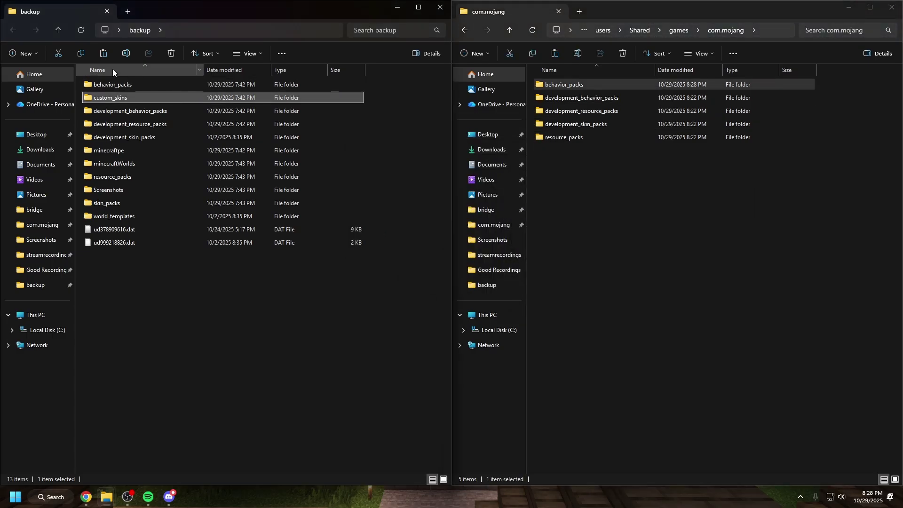
{"action": "left_click", "coordinate": [80, 55]}
{"action": "left_click", "coordinate": [118, 113]}
{"action": "right_click", "coordinate": [660, 207]}
{"action": "left_click", "coordinate": [675, 220]}
{"action": "key", "text": "ctrl+v"}
{"action": "left_click_drag", "start_coordinate": [380, 122], "coordinate": [599, 179]}
Copy development_resource_packs and development_skin_packs into the Shared com.mojang folder.
{"action": "left_click", "coordinate": [142, 125]}
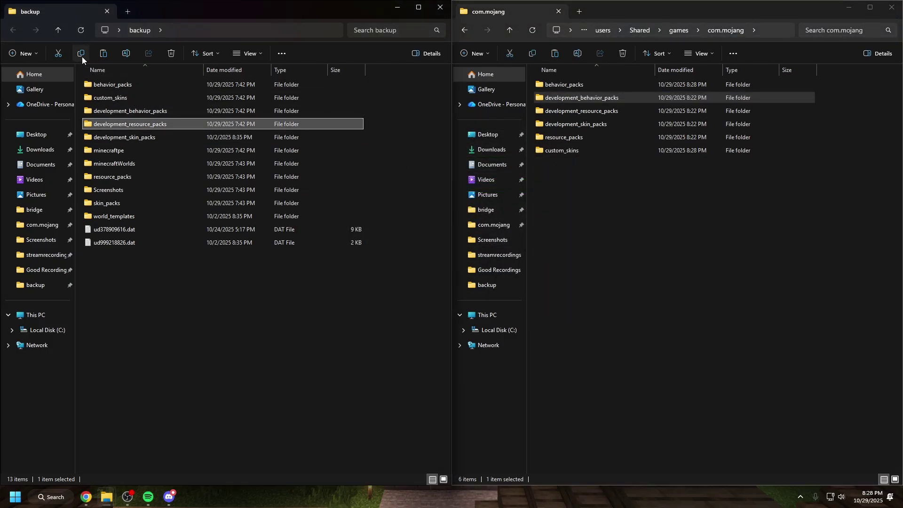
{"action": "left_click", "coordinate": [82, 55]}
{"action": "right_click", "coordinate": [620, 222]}
{"action": "left_click", "coordinate": [637, 231]}
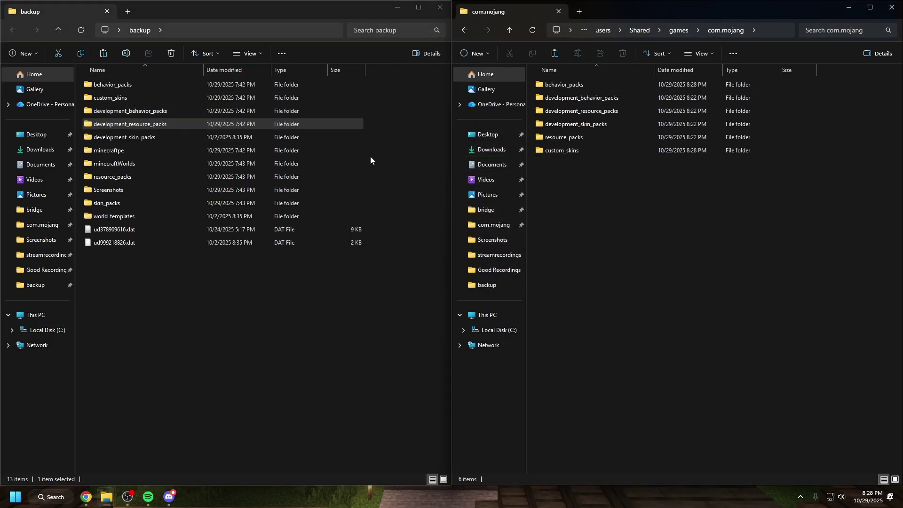
{"action": "left_click", "coordinate": [174, 137]}
{"action": "left_click", "coordinate": [78, 53]}
{"action": "right_click", "coordinate": [621, 209]}
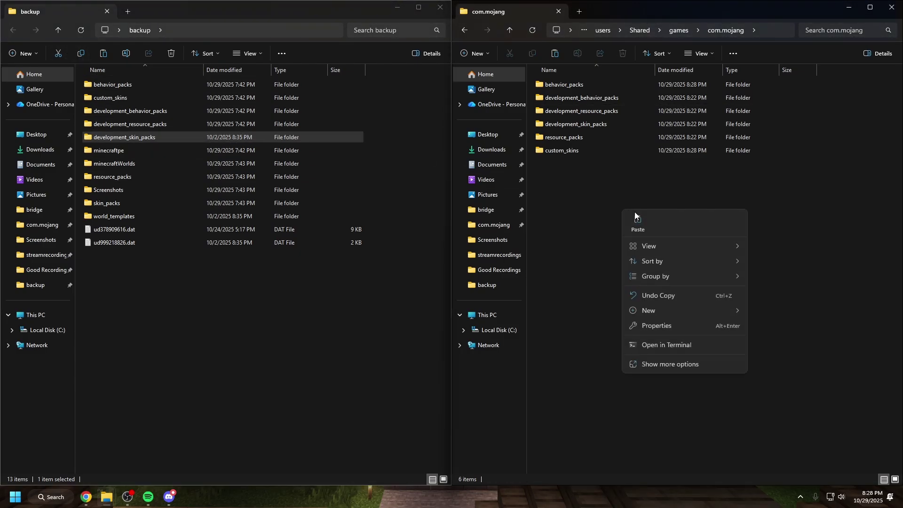
{"action": "left_click", "coordinate": [638, 218]}
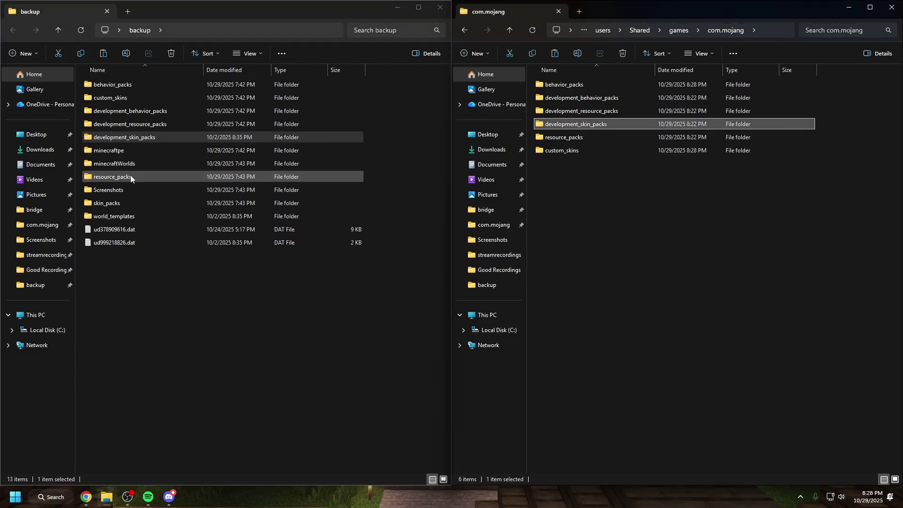
Paste resource_packs into Shared com.mojang and let the 6,828-item copy finish.
{"action": "left_click", "coordinate": [155, 177]}
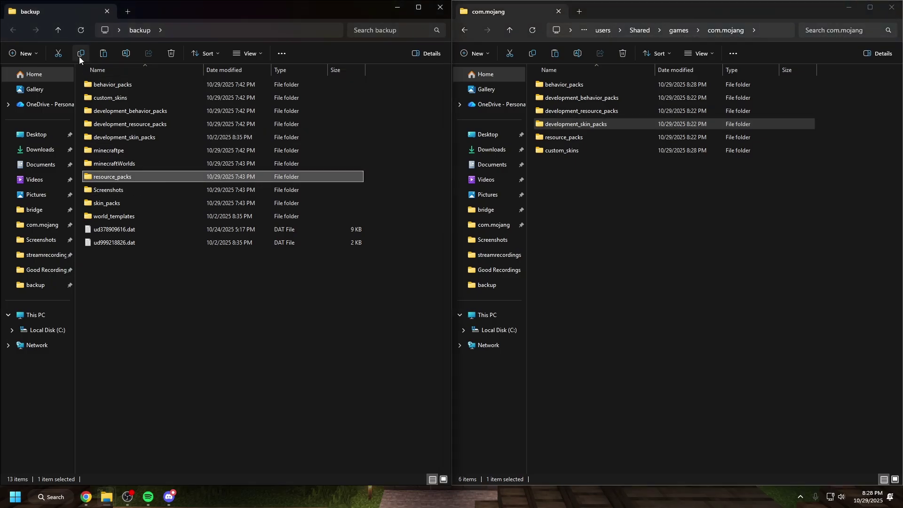
{"action": "right_click", "coordinate": [540, 182]}
{"action": "left_click", "coordinate": [617, 216]}
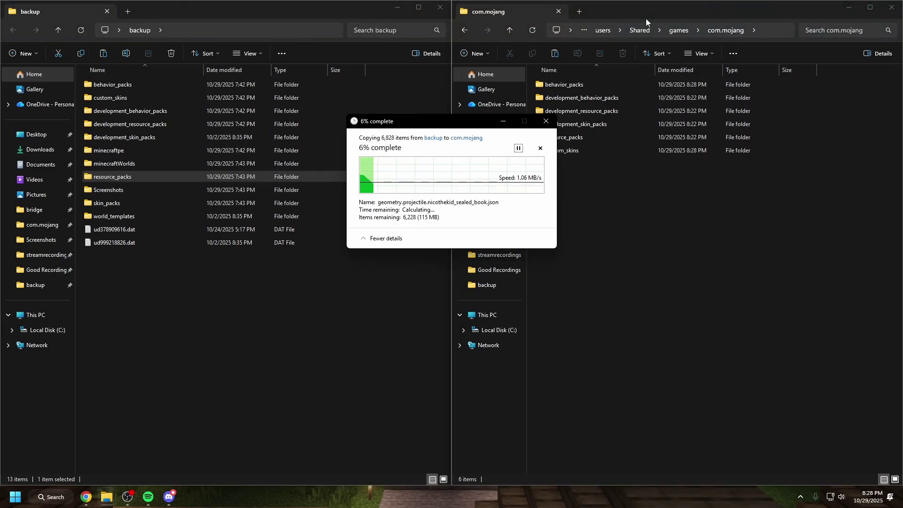
{"action": "left_click_drag", "start_coordinate": [446, 124], "coordinate": [644, 198]}
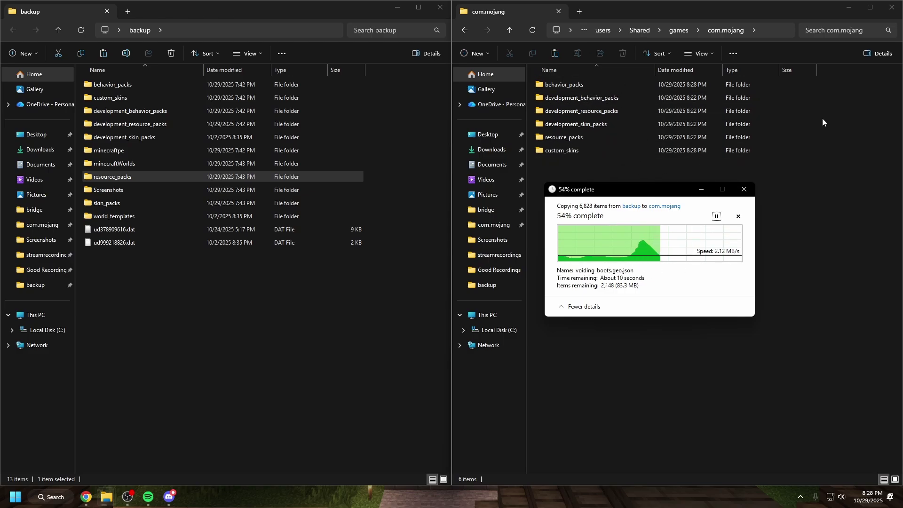
{"action": "mouse_move", "coordinate": [823, 123]}
{"action": "left_mouse_down"}
{"action": "mouse_move", "coordinate": [756, 126]}
{"action": "mouse_move", "coordinate": [645, 102]}
{"action": "mouse_move", "coordinate": [821, 123]}
{"action": "left_mouse_up"}
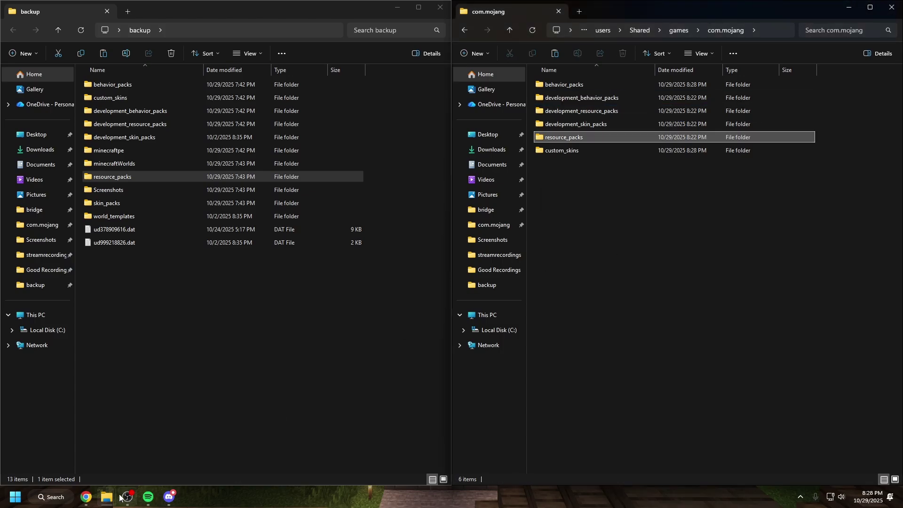
{"action": "left_click", "coordinate": [671, 196]}
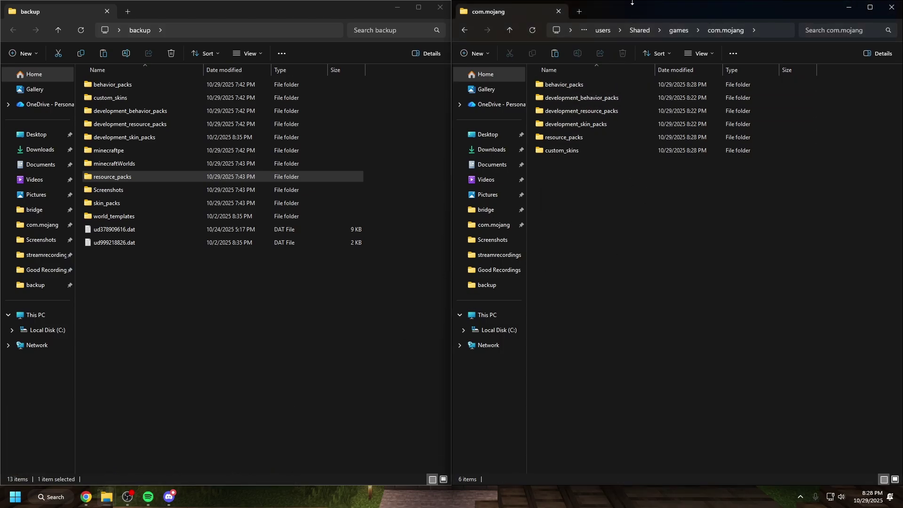
Close the Shared window and open the numbered user folder's games\com.mojang, snapped beside backup.
{"action": "left_click_drag", "start_coordinate": [632, 3], "coordinate": [631, 47]}
{"action": "left_click", "coordinate": [769, 55]}
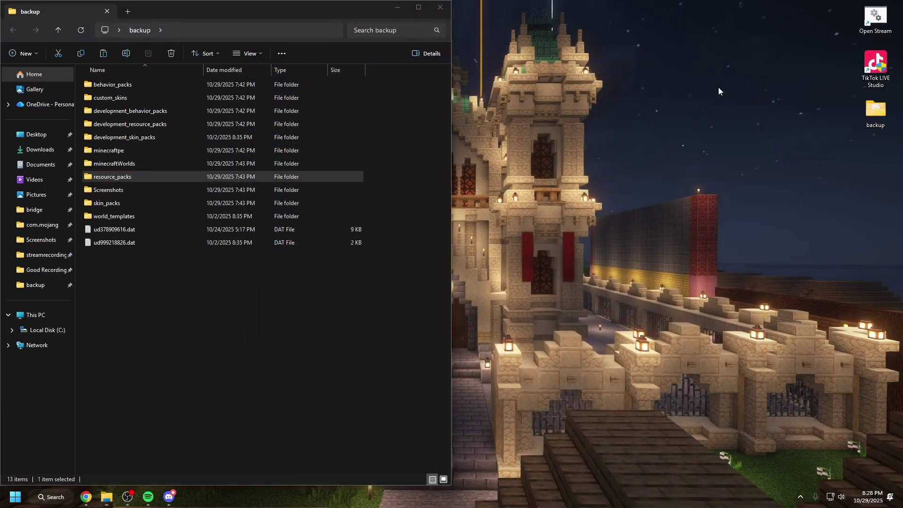
{"action": "key", "text": "super+r"}
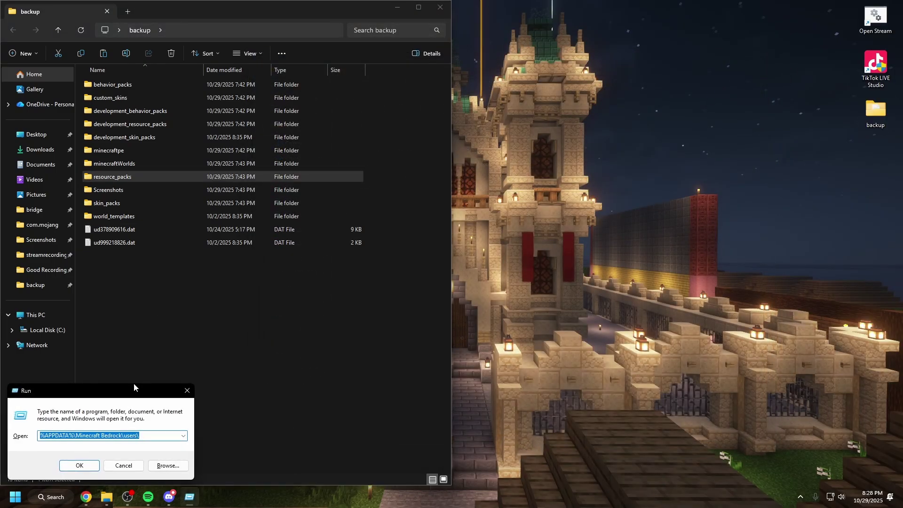
{"action": "left_click_drag", "start_coordinate": [135, 389], "coordinate": [648, 179]}
{"action": "left_click", "coordinate": [599, 256]}
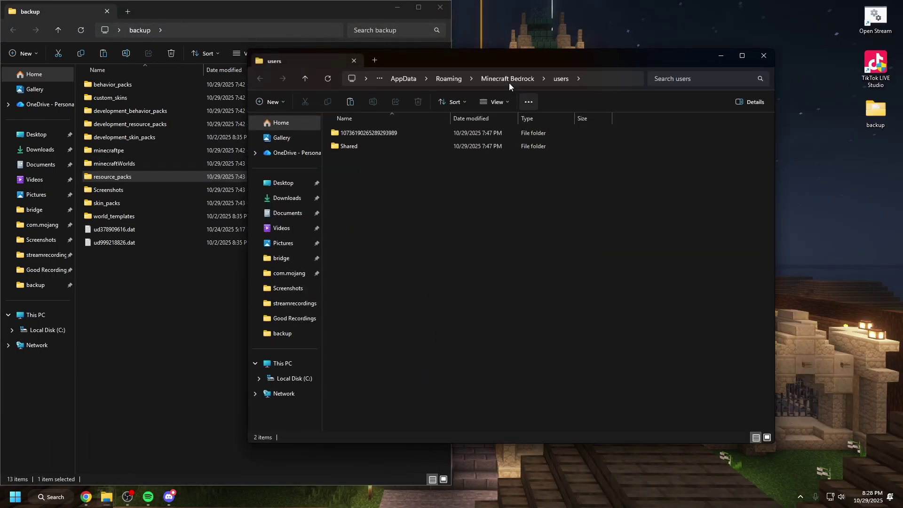
{"action": "left_click_drag", "start_coordinate": [503, 60], "coordinate": [884, 110]}
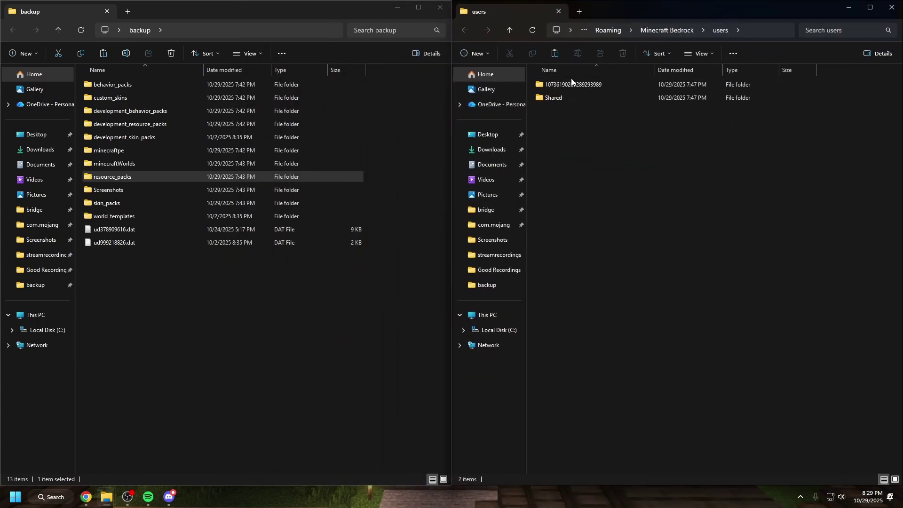
{"action": "double_click", "coordinate": [638, 82]}
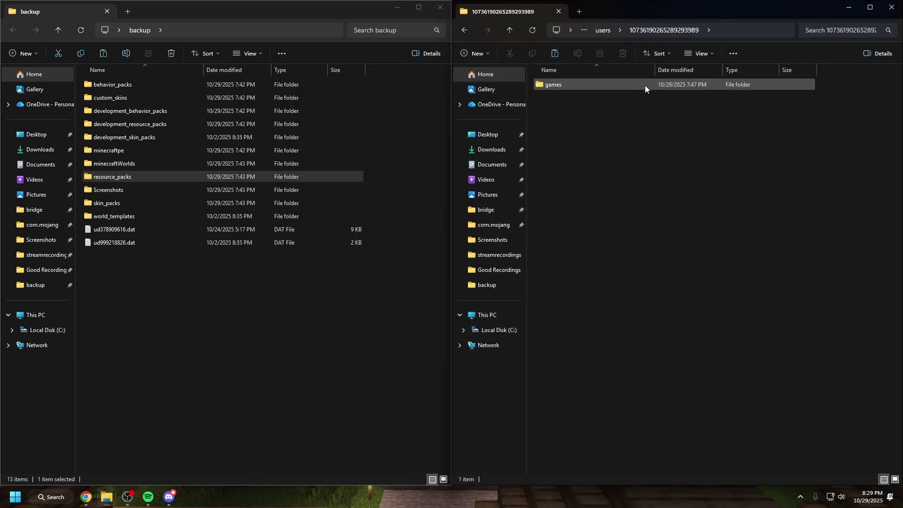
{"action": "double_click", "coordinate": [645, 85]}
{"action": "double_click", "coordinate": [611, 87]}
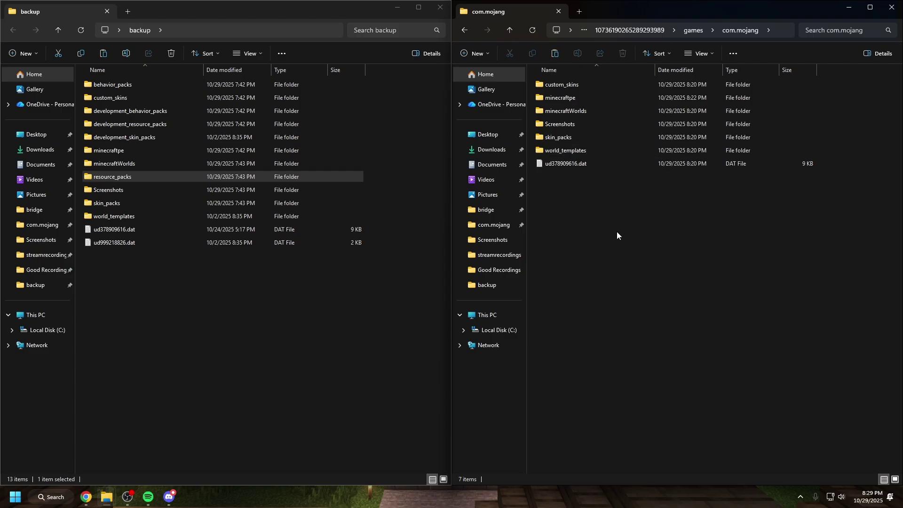
Copy minecraftpe from backup into the user's com.mojang, replacing existing files.
{"action": "left_click", "coordinate": [412, 206]}
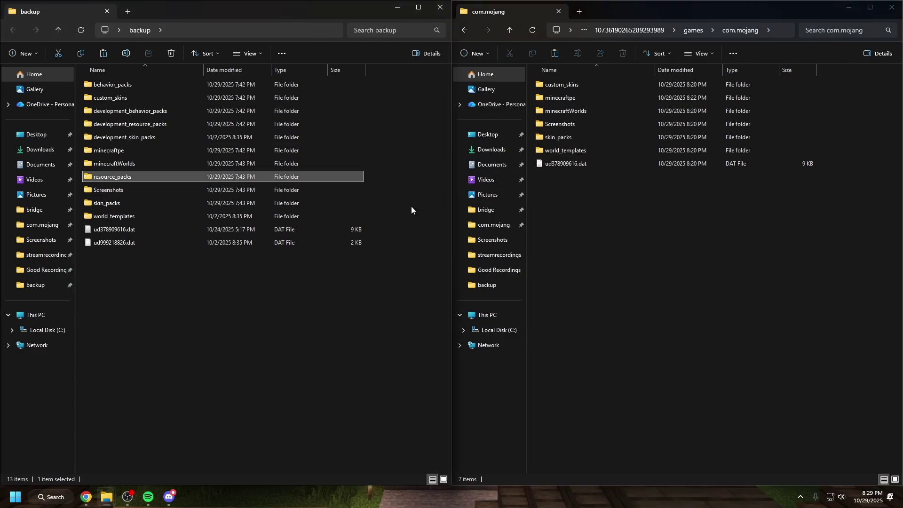
{"action": "left_click", "coordinate": [141, 98]}
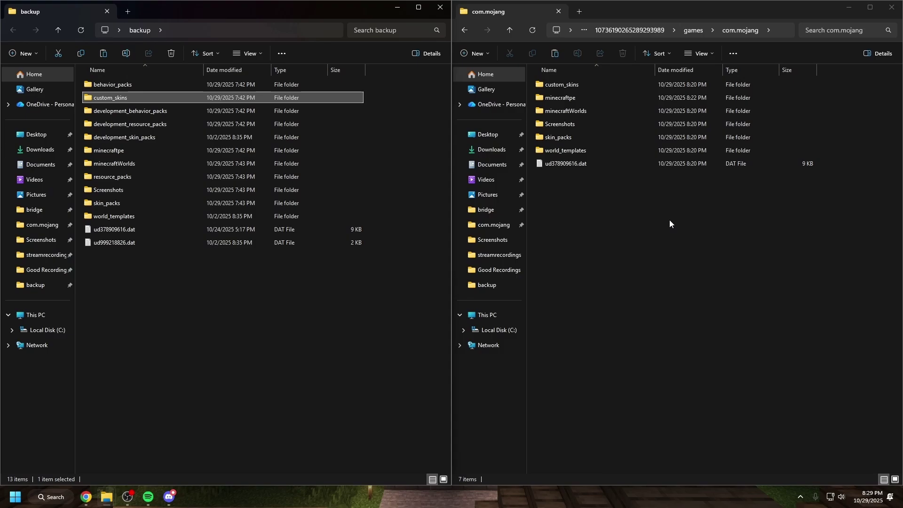
{"action": "left_click", "coordinate": [296, 138]}
{"action": "left_click_drag", "start_coordinate": [805, 238], "coordinate": [605, 232]}
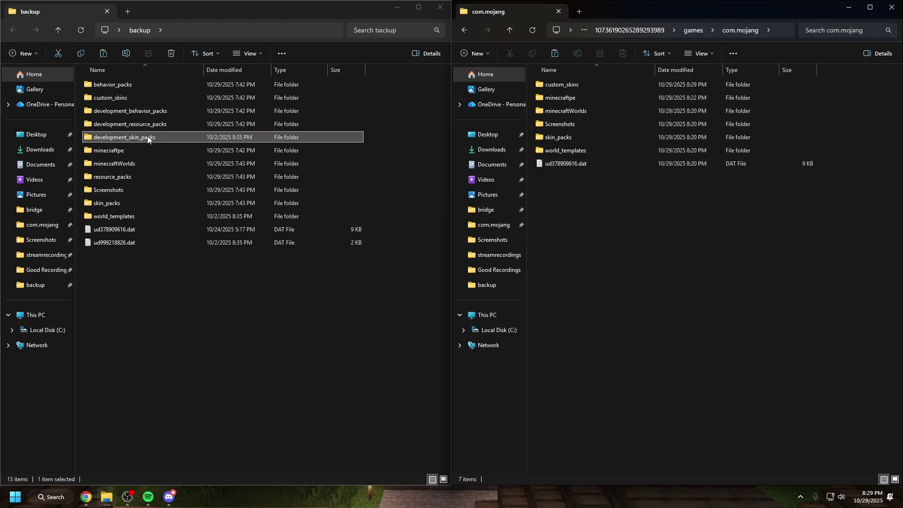
{"action": "left_click", "coordinate": [142, 150]}
{"action": "left_click", "coordinate": [81, 55]}
{"action": "right_click", "coordinate": [543, 207]}
{"action": "left_click", "coordinate": [556, 215]}
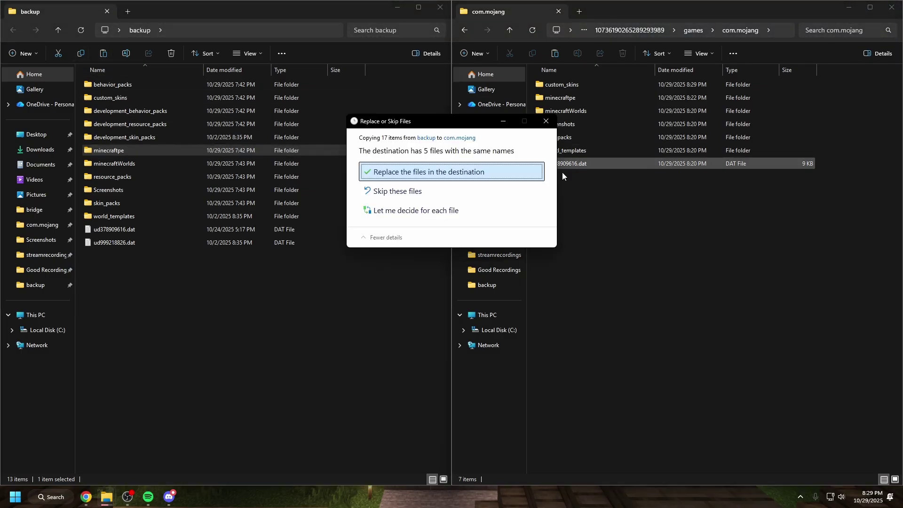
{"action": "left_click", "coordinate": [485, 173]}
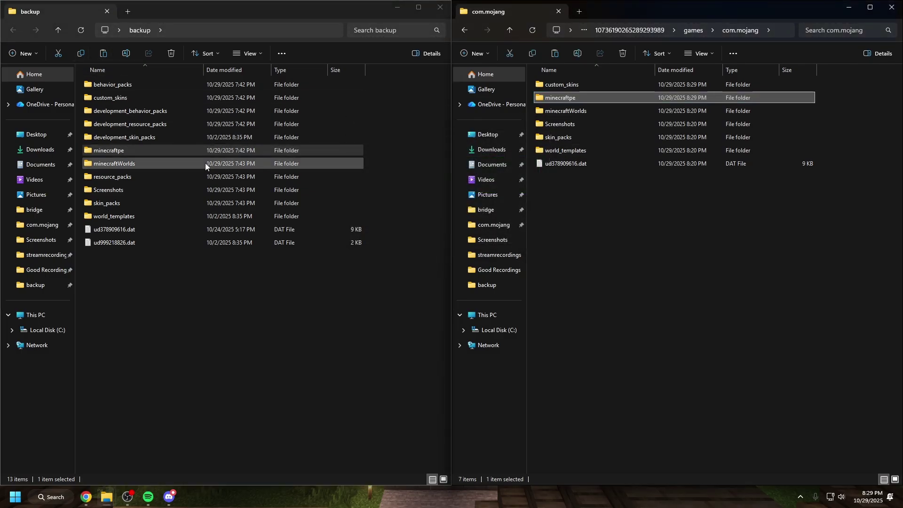
Copy minecraftWorlds from backup into the user's com.mojang as well.
{"action": "left_click", "coordinate": [205, 163]}
{"action": "left_click", "coordinate": [81, 54]}
{"action": "right_click", "coordinate": [595, 222]}
{"action": "left_click", "coordinate": [593, 216]}
{"action": "left_click_drag", "start_coordinate": [449, 121], "coordinate": [626, 183]}
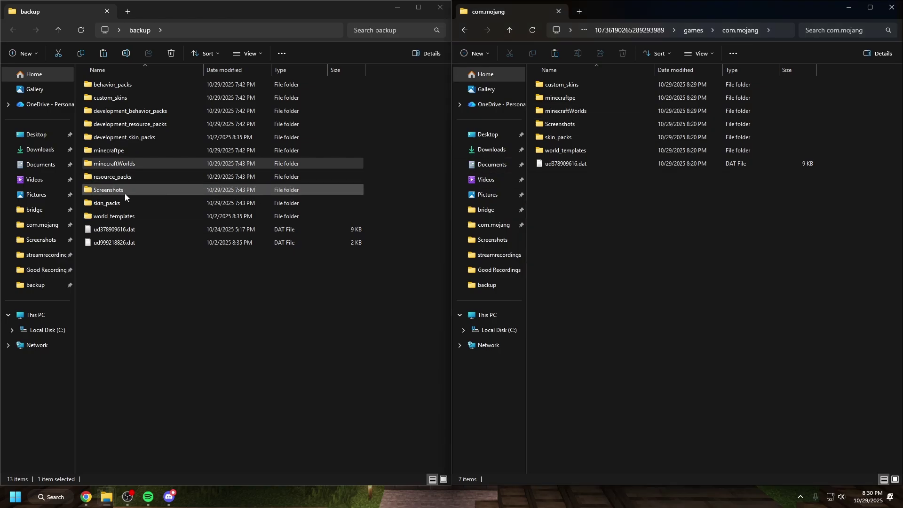
Copy Screenshots into the user's com.mojang, replacing existing files.
{"action": "left_click", "coordinate": [129, 187]}
{"action": "left_click", "coordinate": [79, 56]}
{"action": "right_click", "coordinate": [602, 222]}
{"action": "left_click", "coordinate": [613, 234]}
{"action": "left_click", "coordinate": [472, 173]}
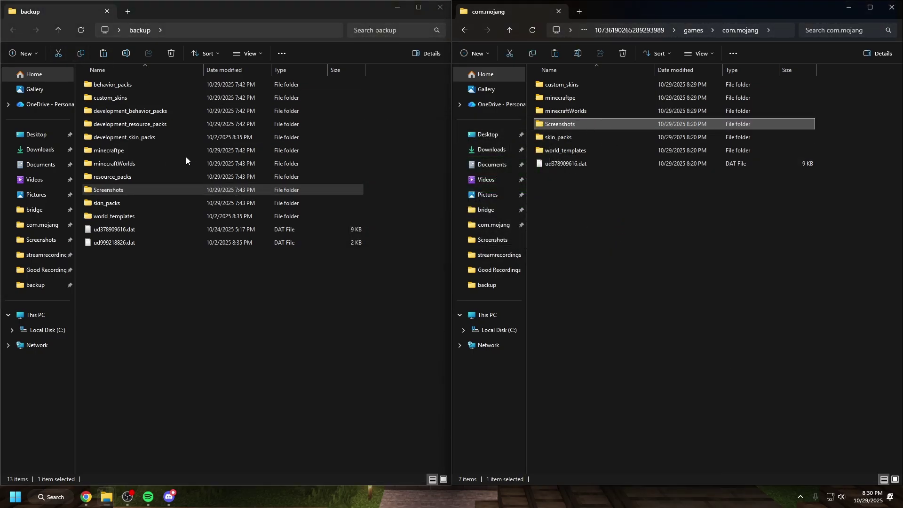
Copy skin_packs and world_templates from backup into the user's com.mojang.
{"action": "left_click", "coordinate": [132, 204]}
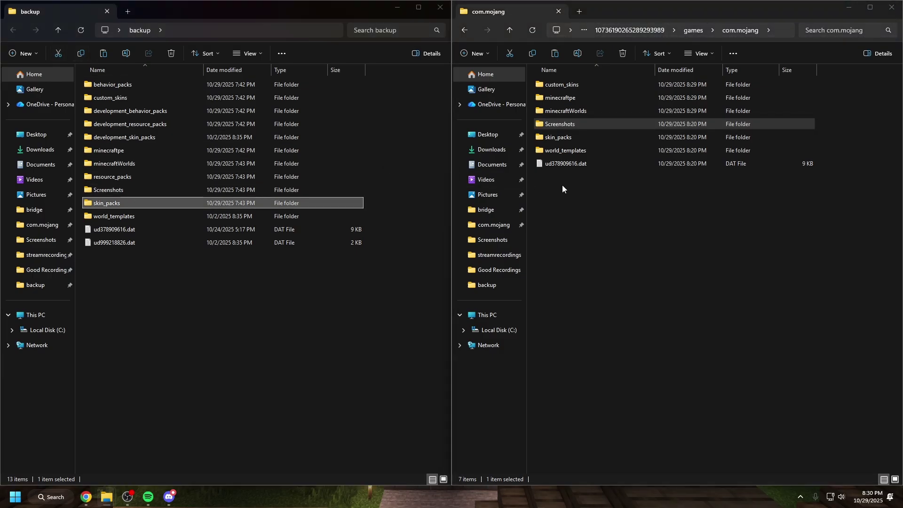
{"action": "left_click", "coordinate": [83, 55]}
{"action": "right_click", "coordinate": [562, 185]}
{"action": "left_click", "coordinate": [575, 197]}
{"action": "left_click", "coordinate": [230, 215]}
{"action": "left_click", "coordinate": [81, 55]}
{"action": "right_click", "coordinate": [608, 191]}
{"action": "left_click", "coordinate": [617, 205]}
Copy both .dat files into com.mojang, replacing the existing one, then close the windows.
{"action": "left_click", "coordinate": [315, 267]}
{"action": "left_click", "coordinate": [163, 244]}
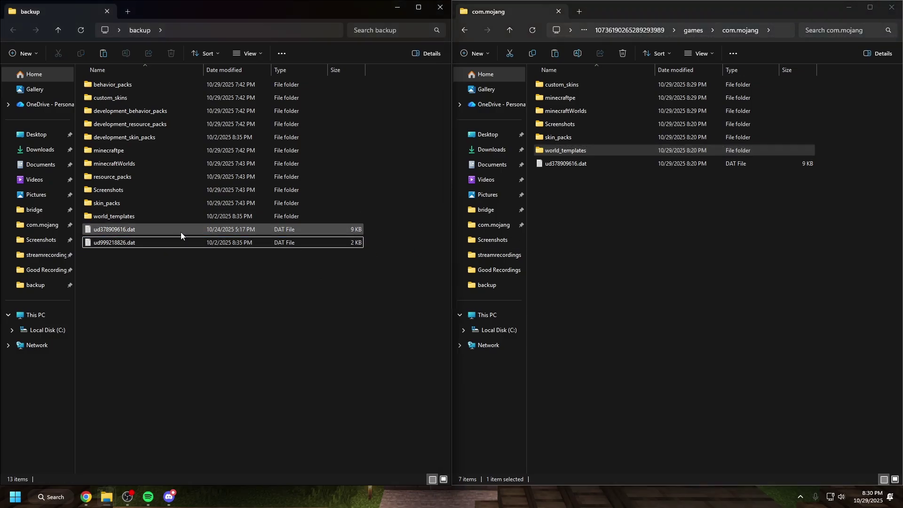
{"action": "left_click", "coordinate": [182, 231], "text": "ctrl"}
{"action": "left_click_drag", "start_coordinate": [396, 280], "coordinate": [323, 228]}
{"action": "left_click", "coordinate": [80, 55]}
{"action": "right_click", "coordinate": [676, 221]}
{"action": "left_click", "coordinate": [676, 234]}
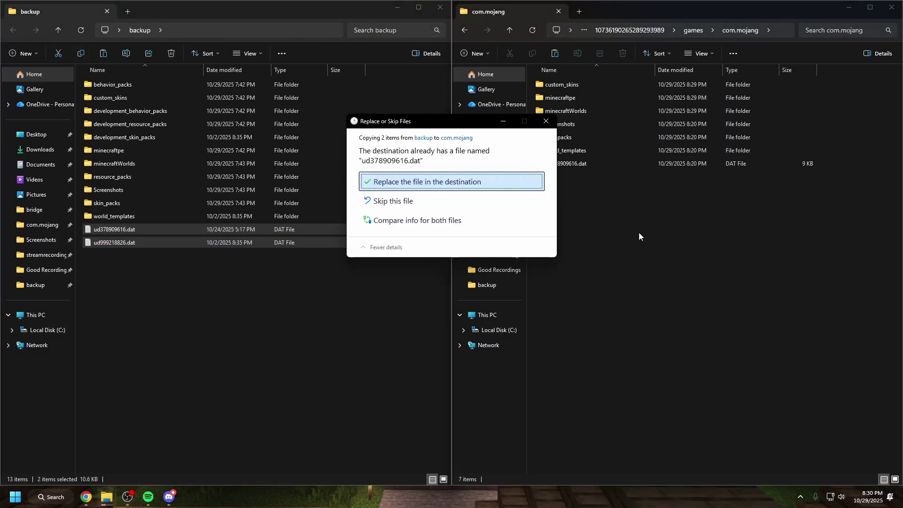
{"action": "left_click", "coordinate": [464, 187]}
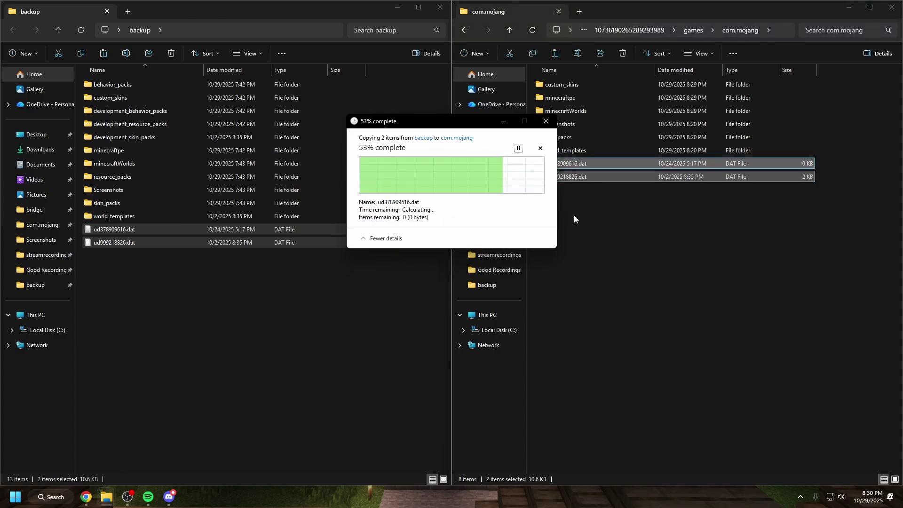
{"action": "left_click_drag", "start_coordinate": [625, 6], "coordinate": [370, 63]}
{"action": "left_click", "coordinate": [723, 46]}
Close the backup folder window and launch Minecraft for Windows from Start search.
{"action": "left_click", "coordinate": [440, 8]}
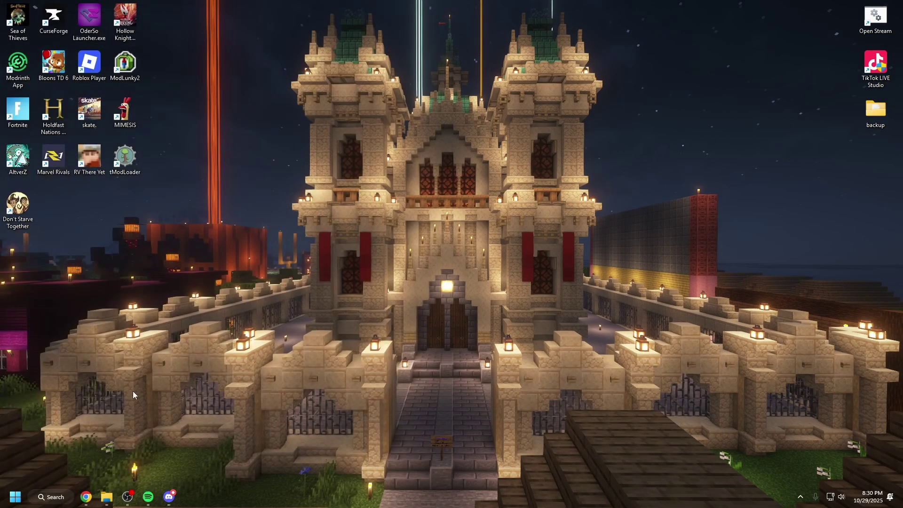
{"action": "left_click", "coordinate": [55, 497]}
{"action": "left_click", "coordinate": [96, 227]}
{"action": "left_click_drag", "start_coordinate": [466, 75], "coordinate": [477, 70]}
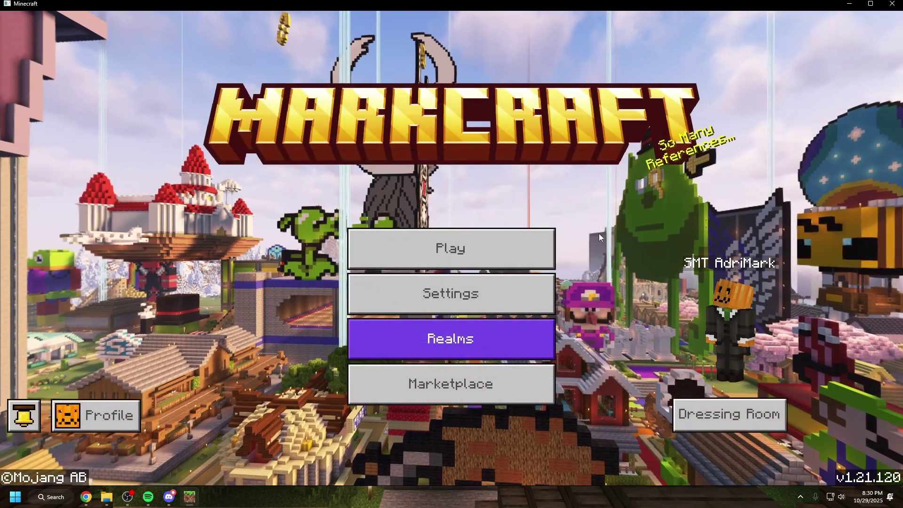
Check that My Packs and the active packs appear under Settings > Global Resources.
{"action": "left_click", "coordinate": [452, 240]}
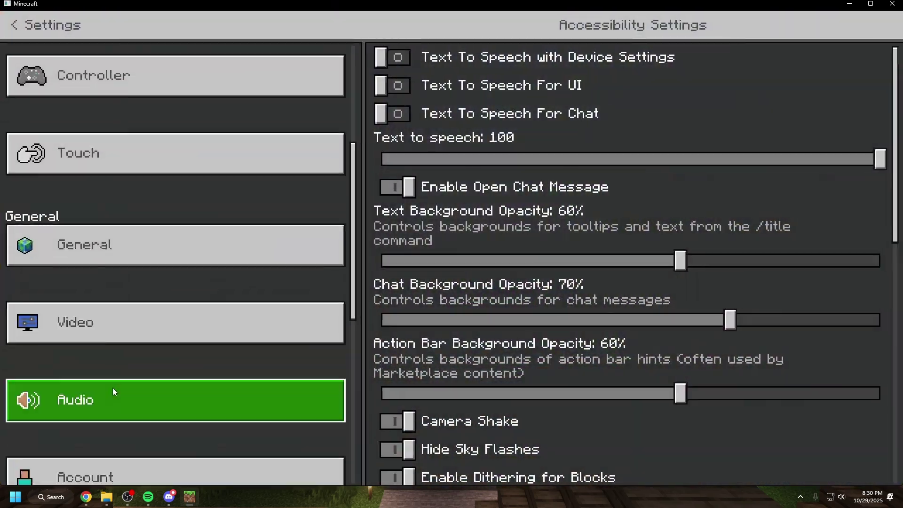
{"action": "scroll", "coordinate": [114, 382], "scroll_direction": "down", "scroll_amount": 5}
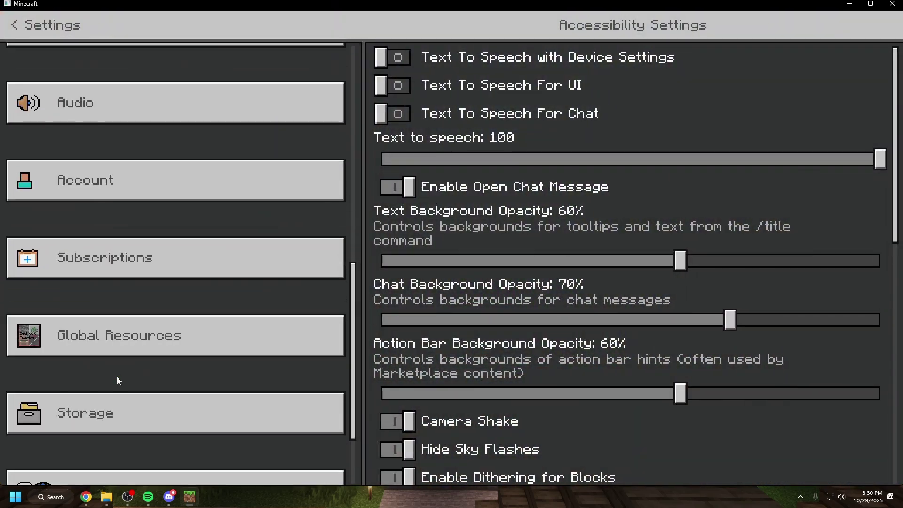
{"action": "left_click", "coordinate": [117, 335]}
{"action": "left_click", "coordinate": [555, 104]}
{"action": "left_click", "coordinate": [554, 66]}
{"action": "scroll", "coordinate": [580, 263], "scroll_direction": "down", "scroll_amount": 3}
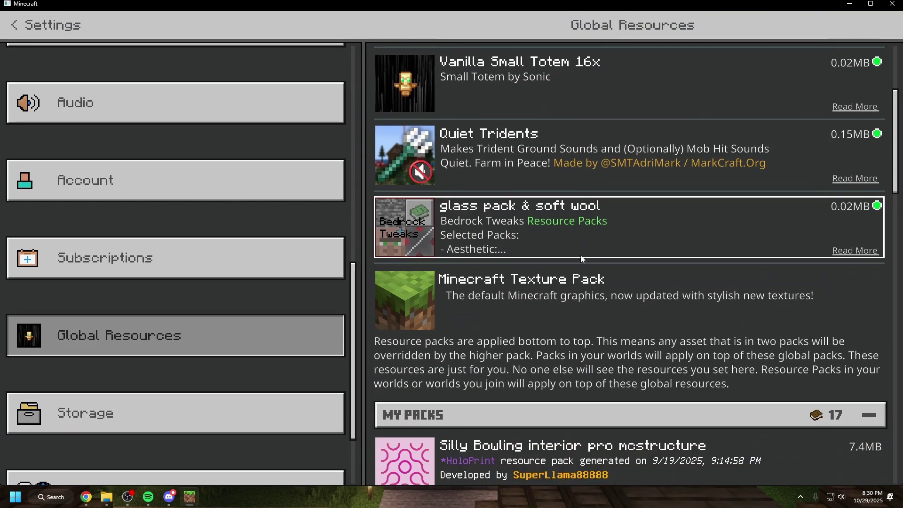
{"action": "scroll", "coordinate": [553, 276], "scroll_direction": "up", "scroll_amount": 2}
{"action": "left_click", "coordinate": [13, 27]}
Confirm the ZEQA! and Markcraft servers are saved, then review the six worlds in the Worlds tab.
{"action": "left_click", "coordinate": [481, 242]}
{"action": "scroll", "coordinate": [299, 233], "scroll_direction": "down", "scroll_amount": 3}
{"action": "scroll", "coordinate": [430, 374], "scroll_direction": "up", "scroll_amount": 3}
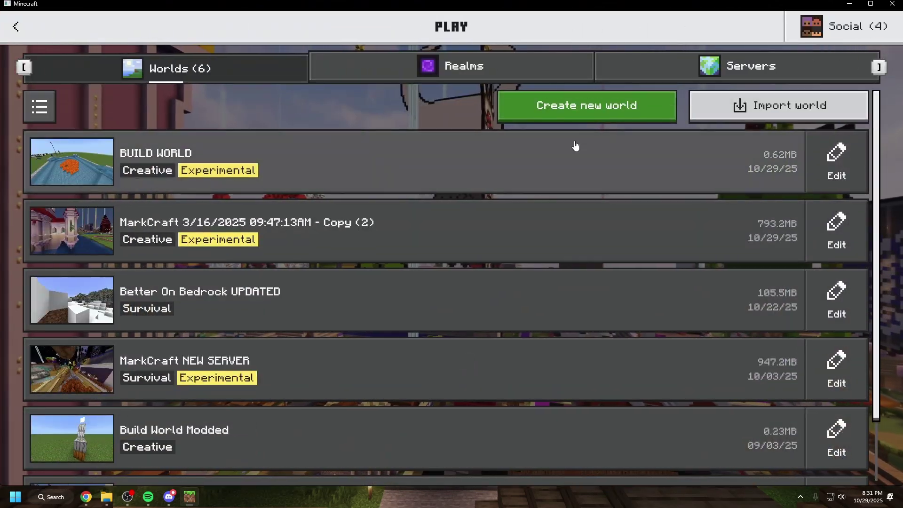
{"action": "left_click", "coordinate": [751, 65]}
{"action": "left_click", "coordinate": [212, 406]}
{"action": "left_click", "coordinate": [217, 438]}
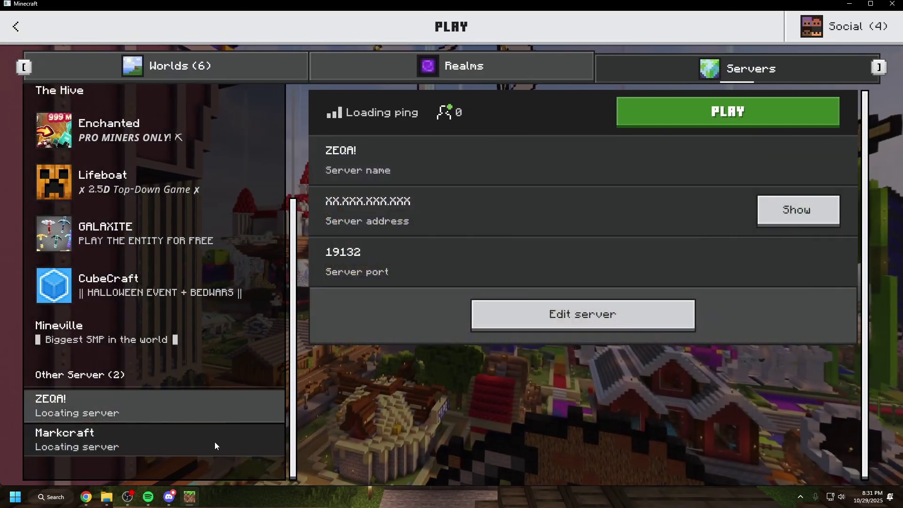
{"action": "left_click", "coordinate": [263, 64]}
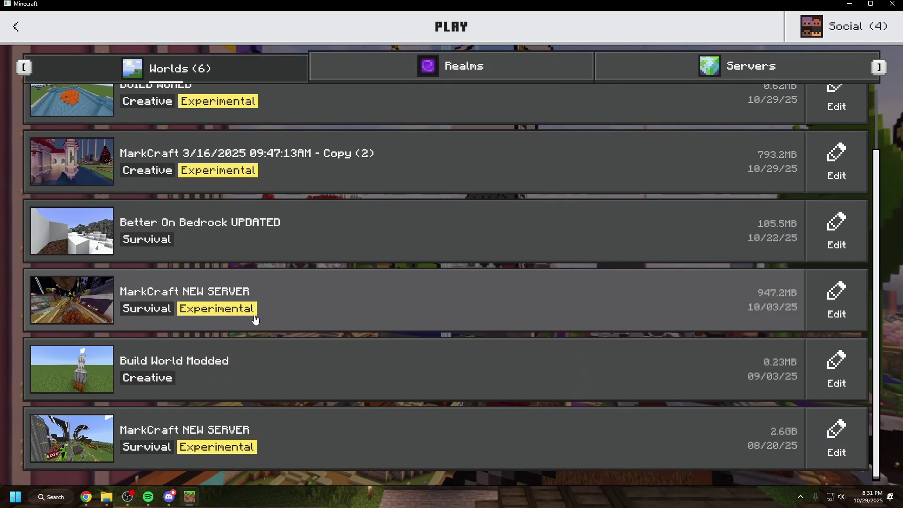
{"action": "scroll", "coordinate": [258, 236], "scroll_direction": "up", "scroll_amount": 3}
{"action": "scroll", "coordinate": [225, 249], "scroll_direction": "down", "scroll_amount": 3}
{"action": "scroll", "coordinate": [224, 249], "scroll_direction": "up", "scroll_amount": 3}
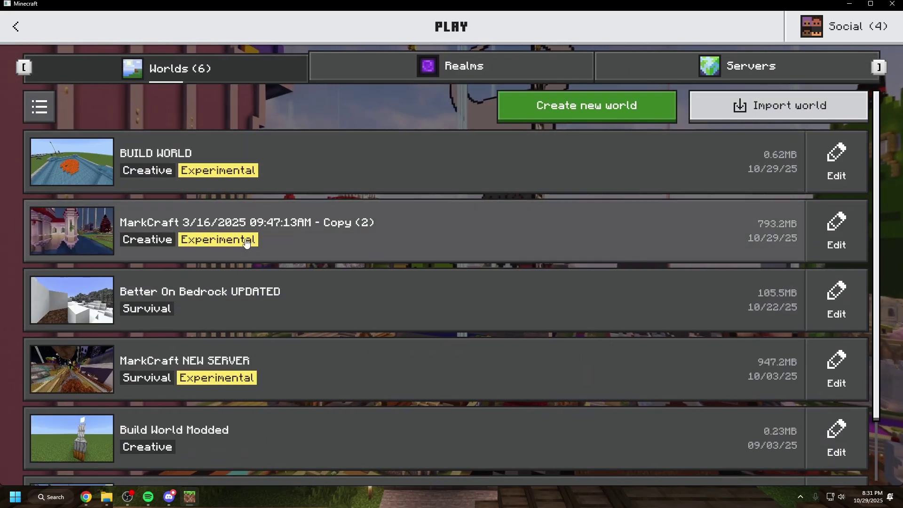
Load the experimental MarkCraft Copy (2) world, check the inventory, then Save & Quit.
{"action": "left_click", "coordinate": [393, 253]}
{"action": "left_click", "coordinate": [471, 323]}
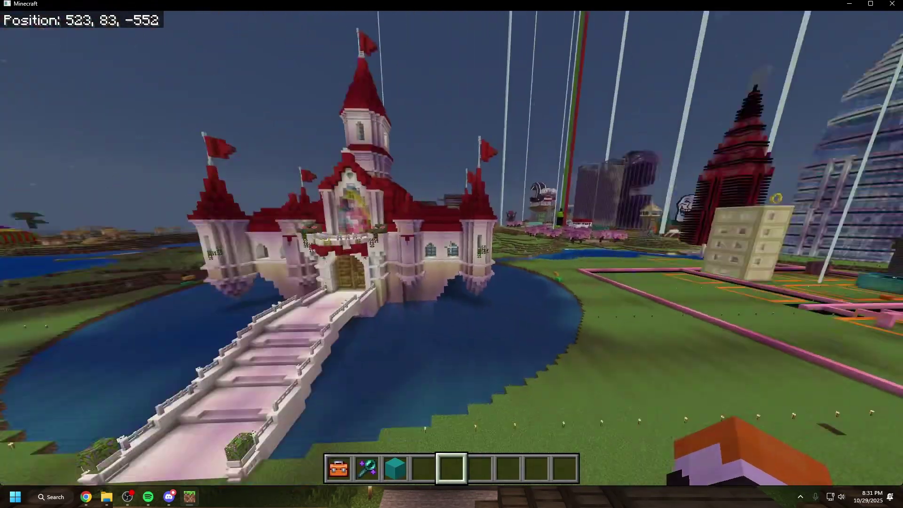
{"action": "key", "text": "2"}
{"action": "key", "text": "e"}
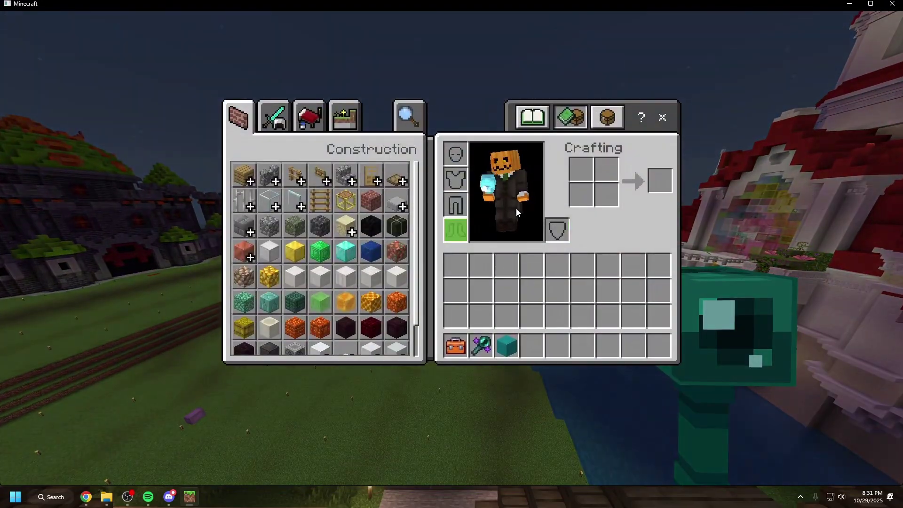
{"action": "key", "text": "e"}
{"action": "key", "text": "3"}
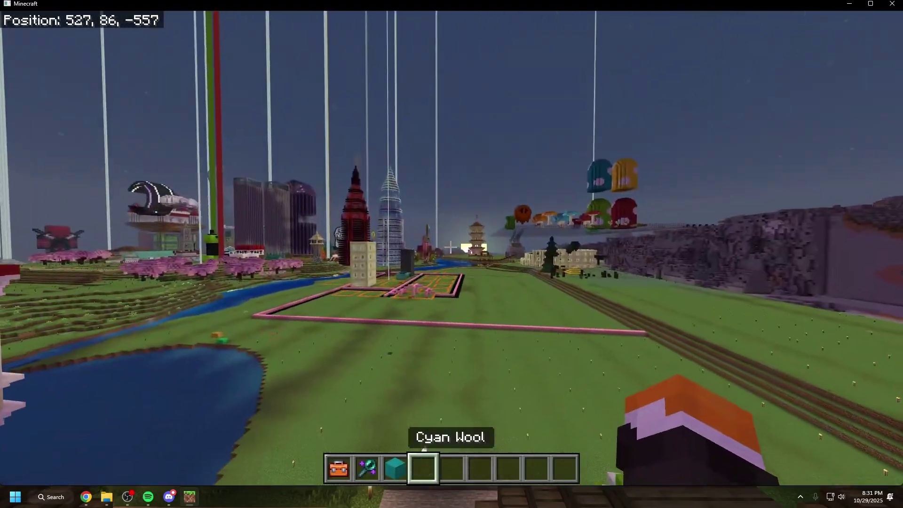
{"action": "key", "text": "Escape"}
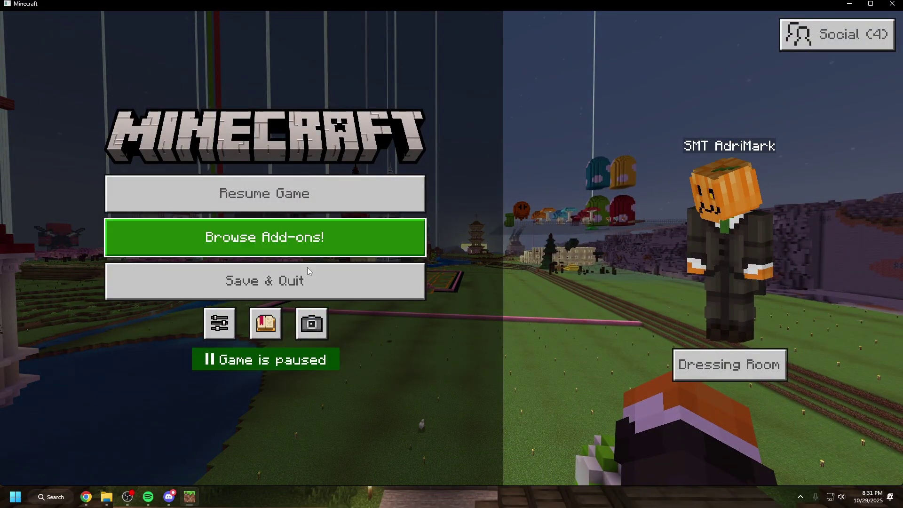
{"action": "left_click", "coordinate": [336, 293]}
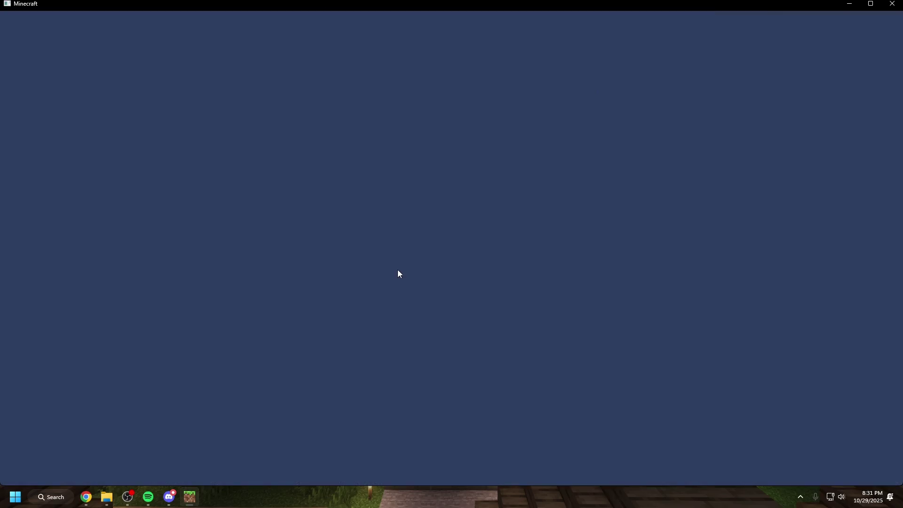